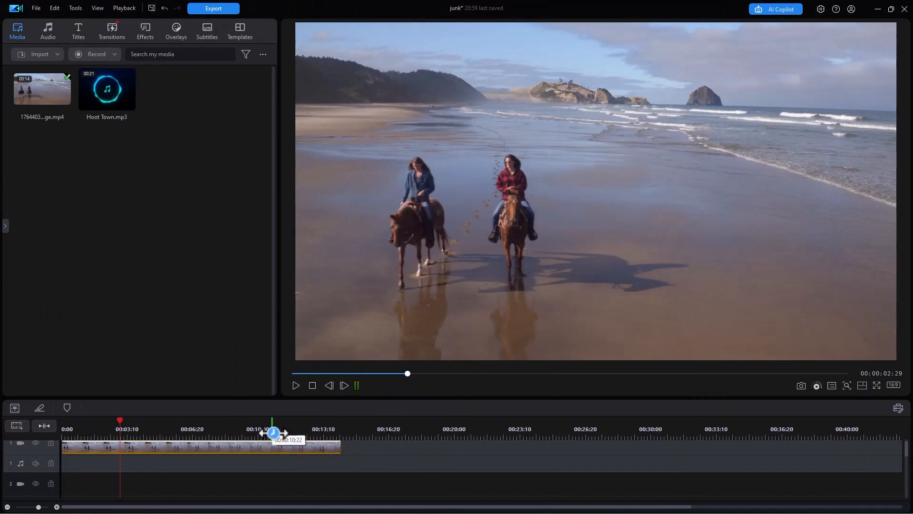
- Play a short stretch of the horse-riding clip in the preview and pause it
scroll(904, 449, up, 1)
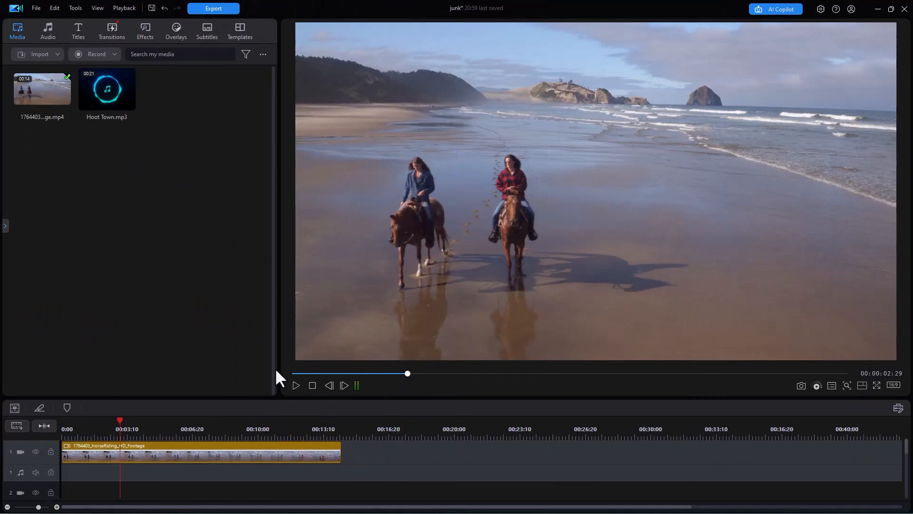
key(space)
key(space)
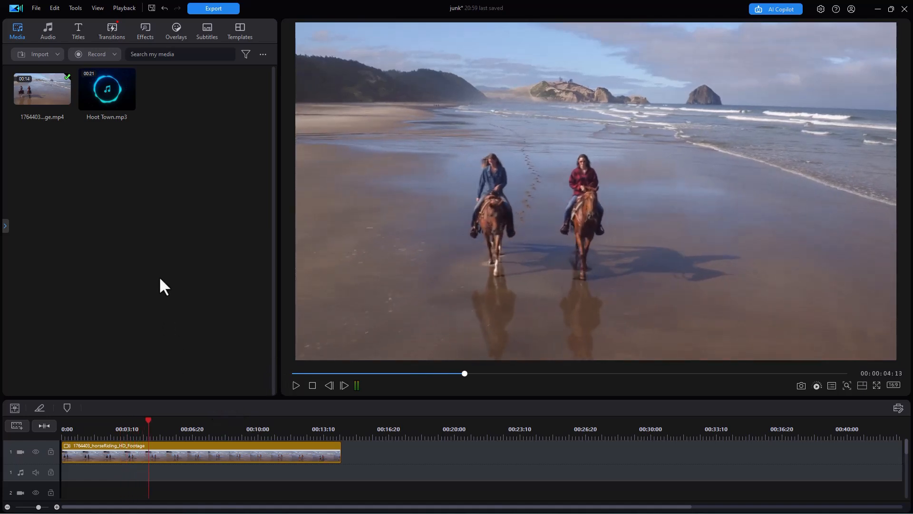
- Add Hoot Town.mp3 at the start of audio track 1 and enlarge the track's height to show the waveform
drag(104, 95, 42, 473)
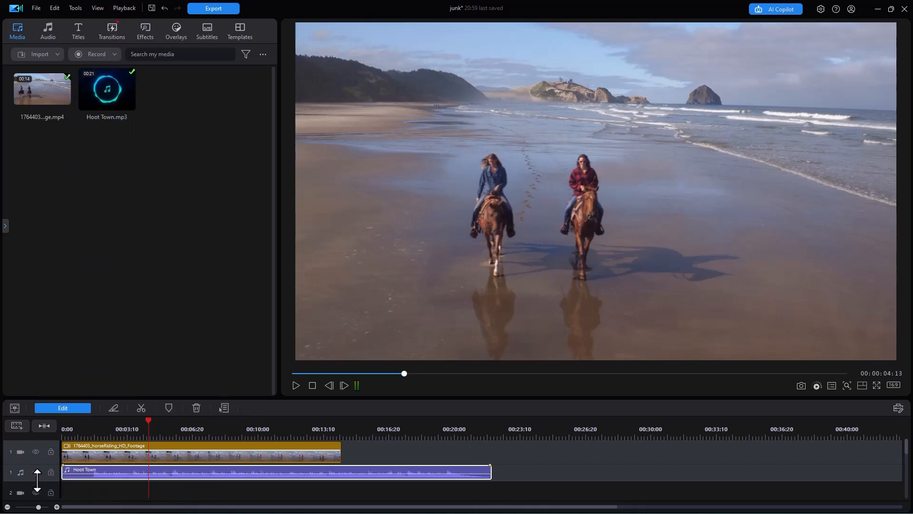
drag(36, 481, 33, 497)
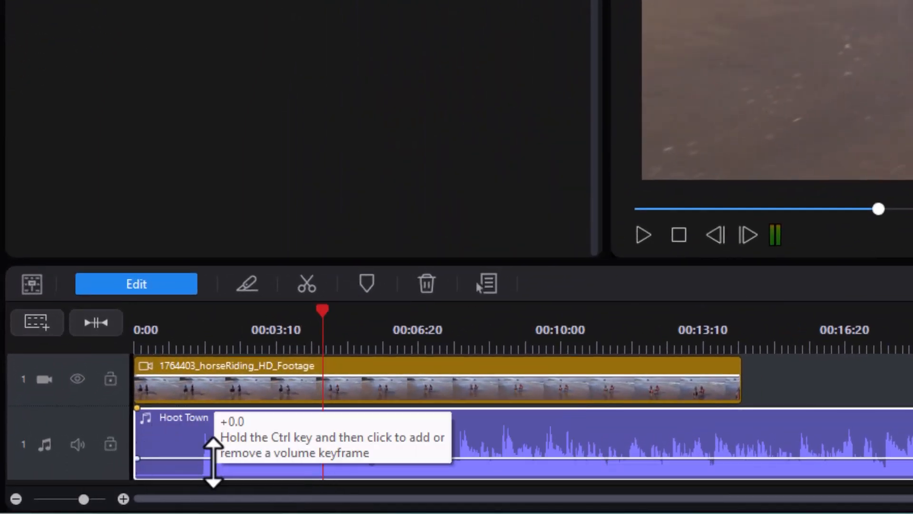
- Split the Hoot Town clip where its waveform starts and cut the silent lead-in, closing the gap so the music begins at 0:00
click(206, 323)
drag(206, 324, 202, 325)
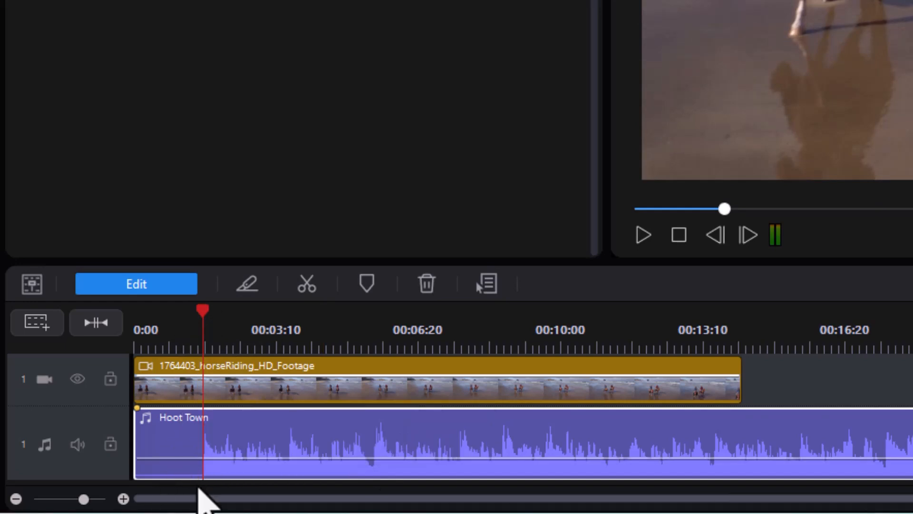
key(ctrl+t)
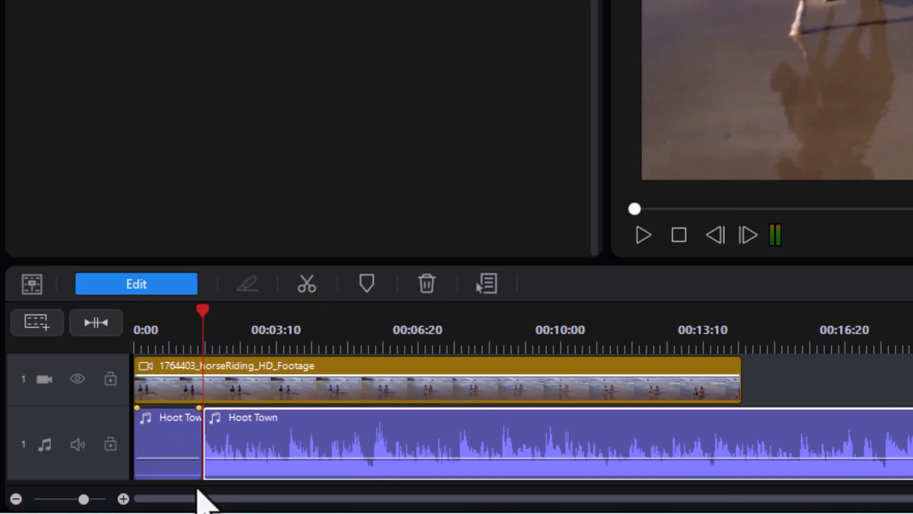
click(170, 440)
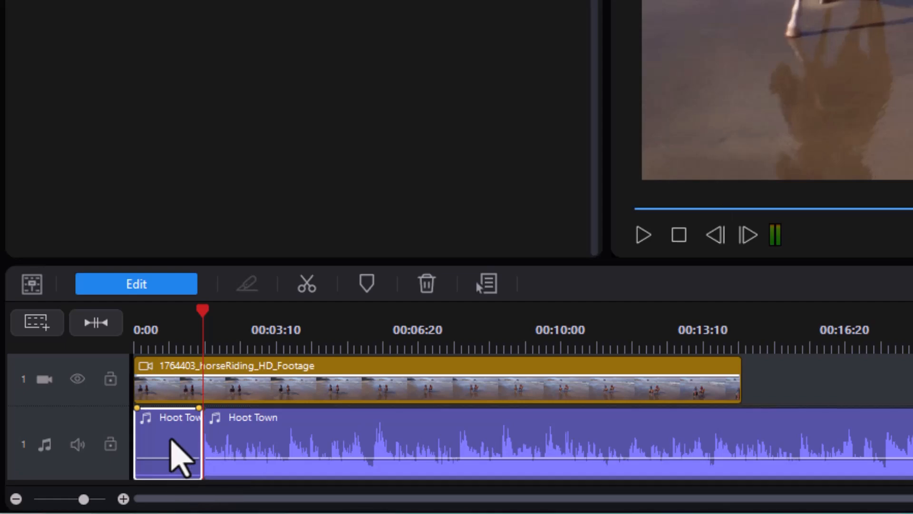
right_click(178, 456)
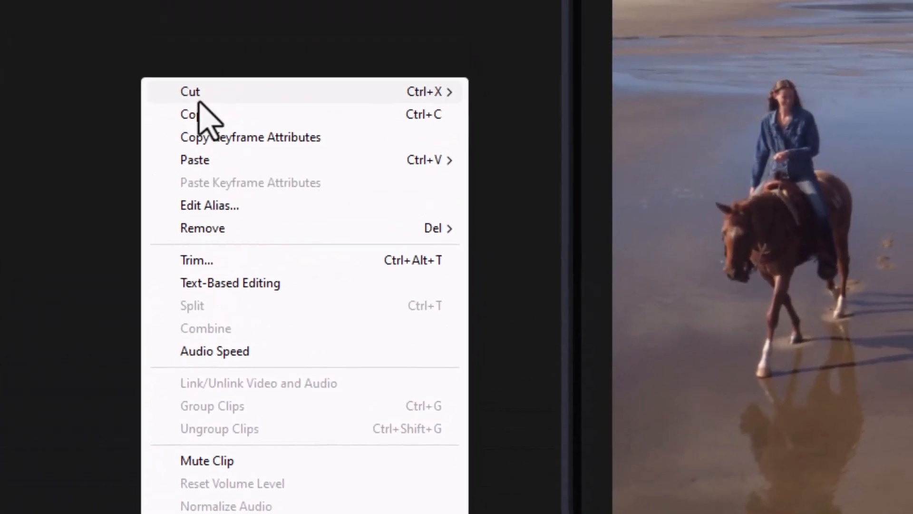
mouse_move(200, 91)
click(560, 115)
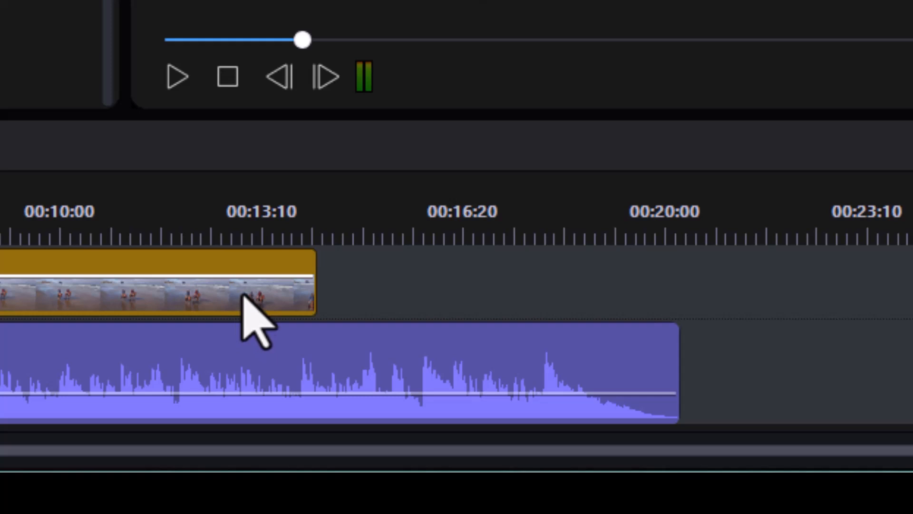
- Check the original duration of the Hoot Town audio in its clip properties
mouse_move(95, 335)
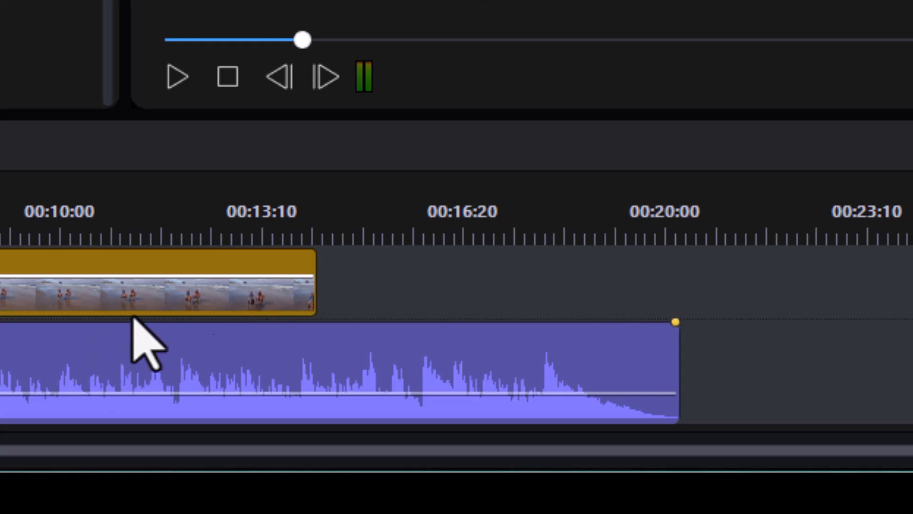
mouse_move(98, 361)
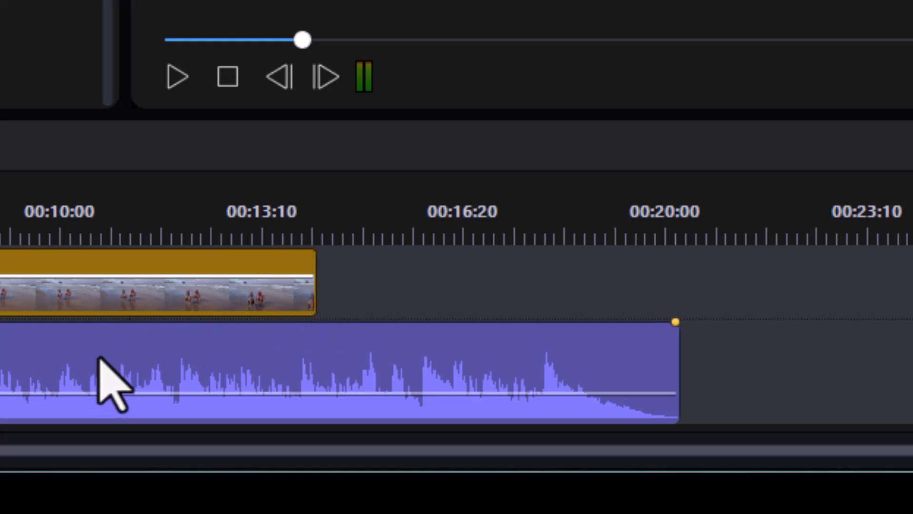
right_click(98, 361)
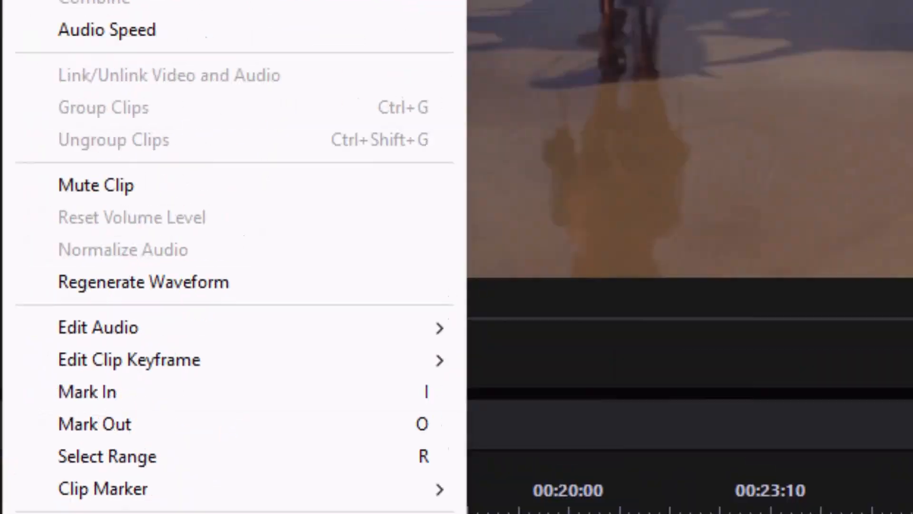
click(218, 333)
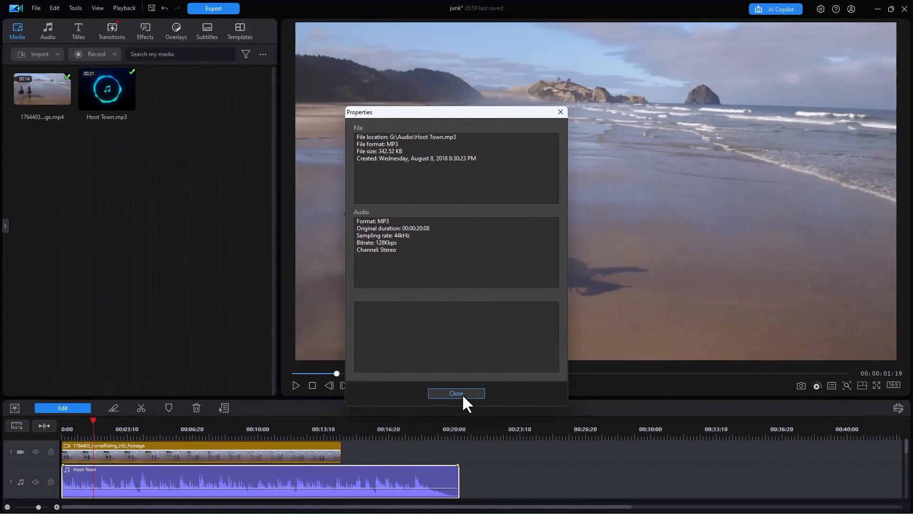
click(462, 395)
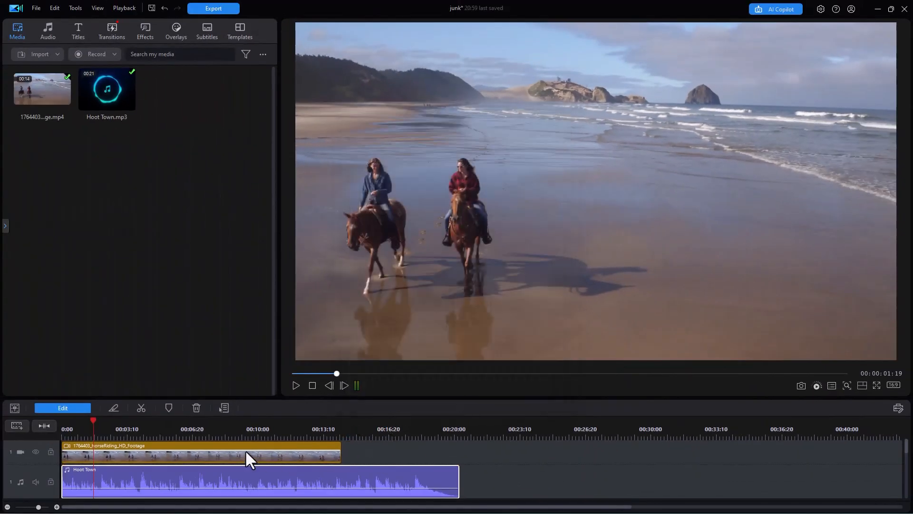
- Stretch the horse-riding clip with a uniform speed change to a new duration of 00:00:20:10
click(246, 450)
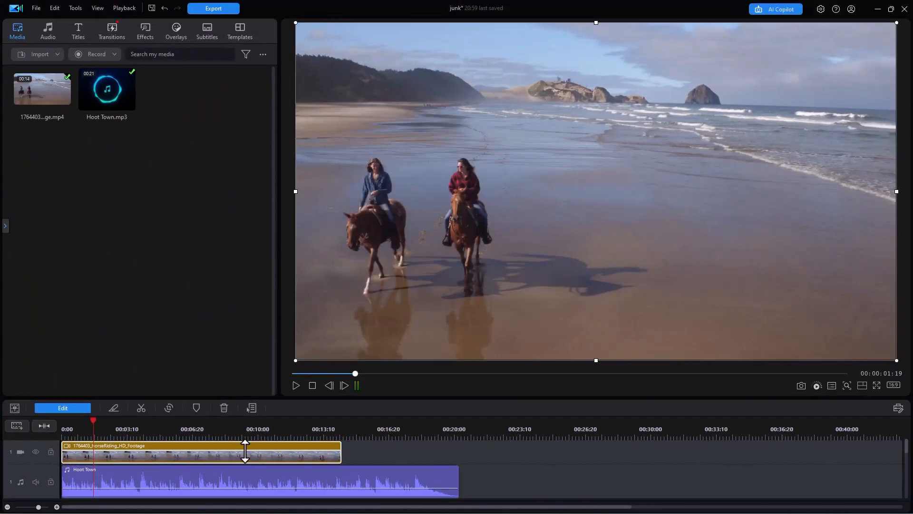
click(67, 407)
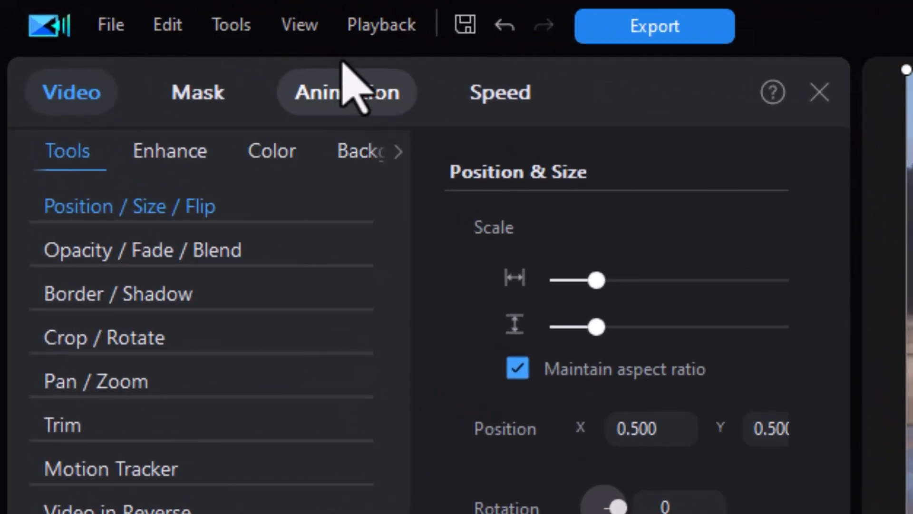
click(515, 96)
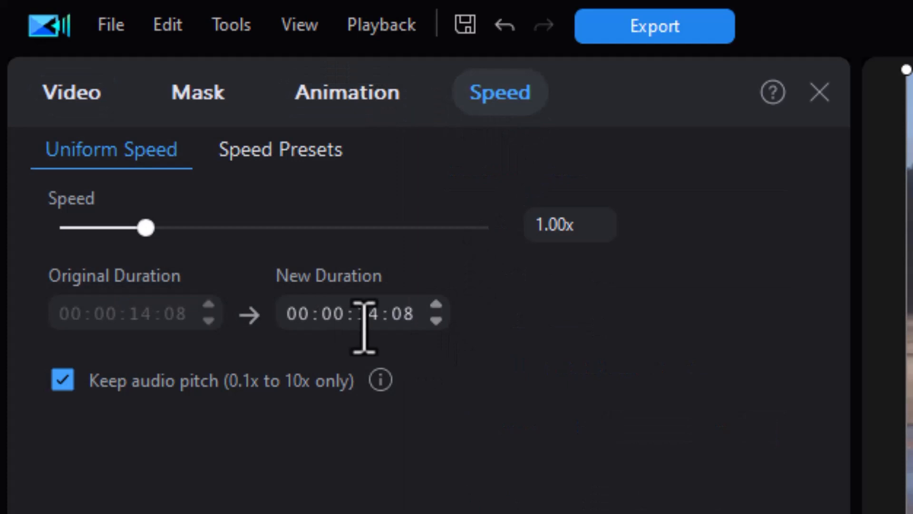
click(364, 312)
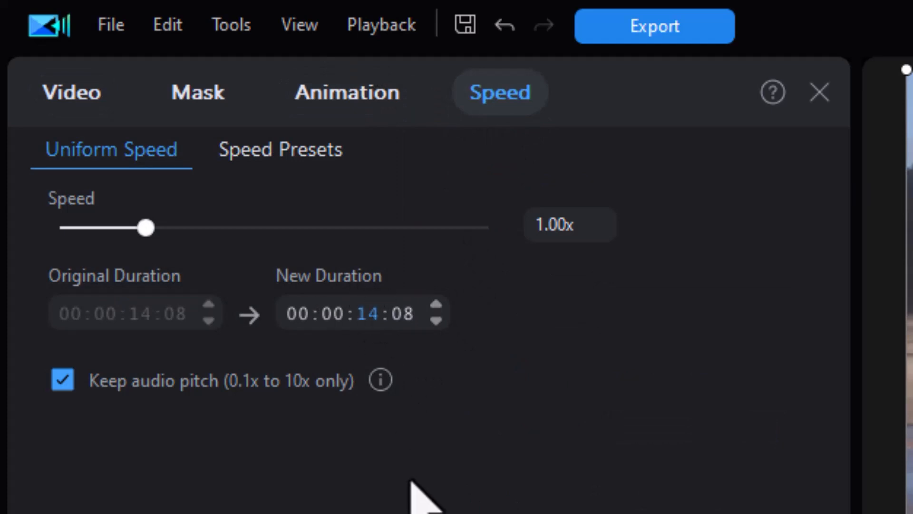
text(2)
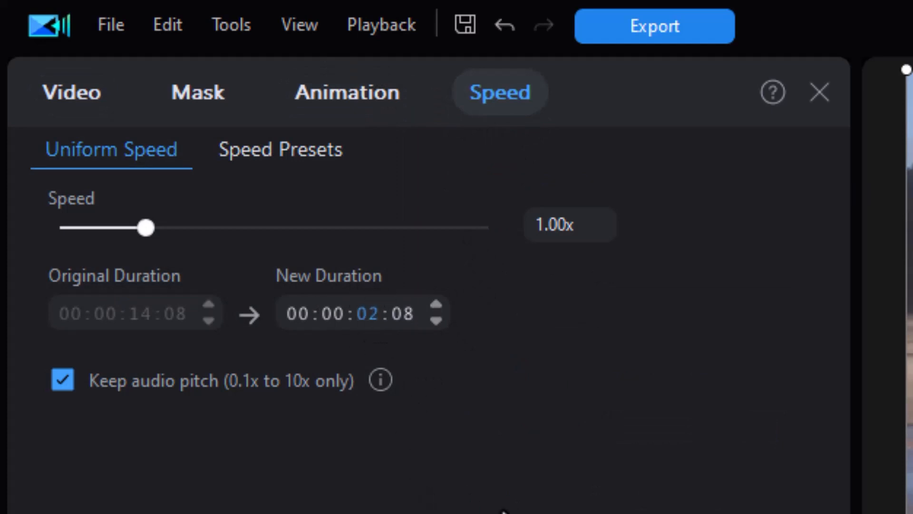
text(0:10)
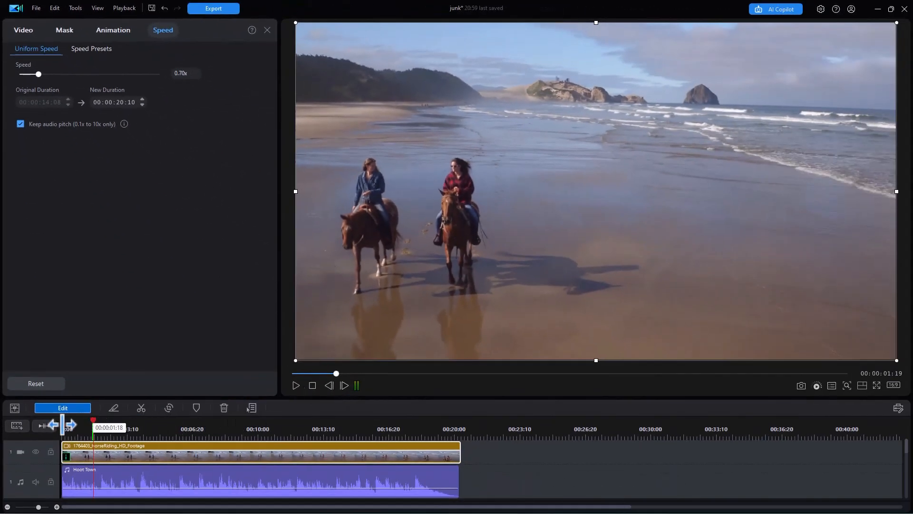
- Review the slowed clip with the music from the start of the timeline and return the playhead to the beginning
click(61, 424)
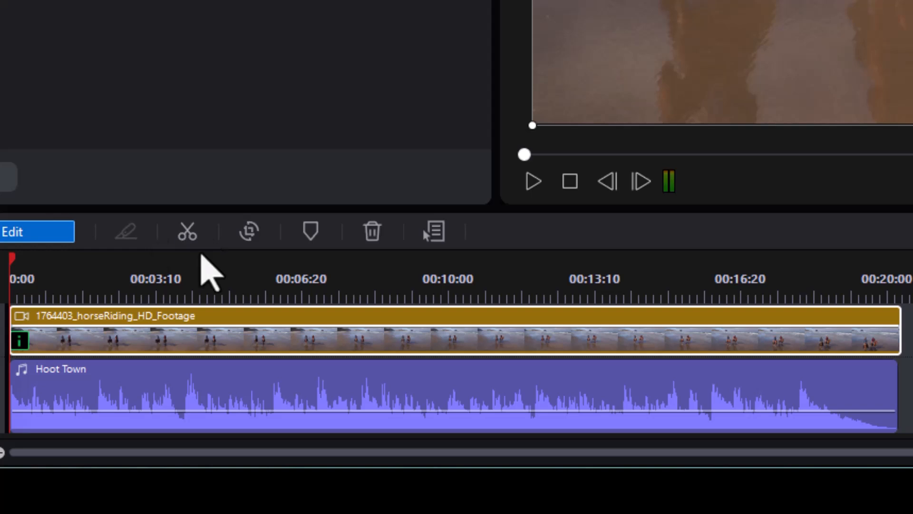
click(262, 259)
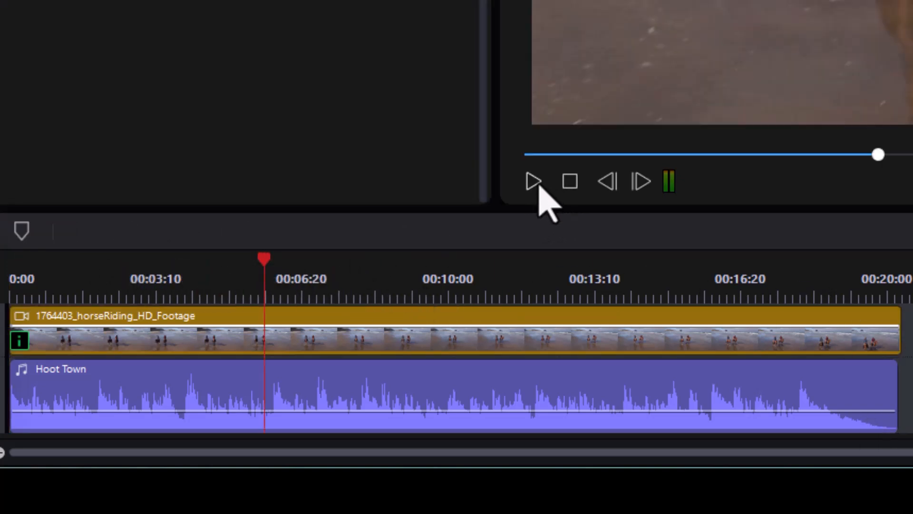
click(564, 186)
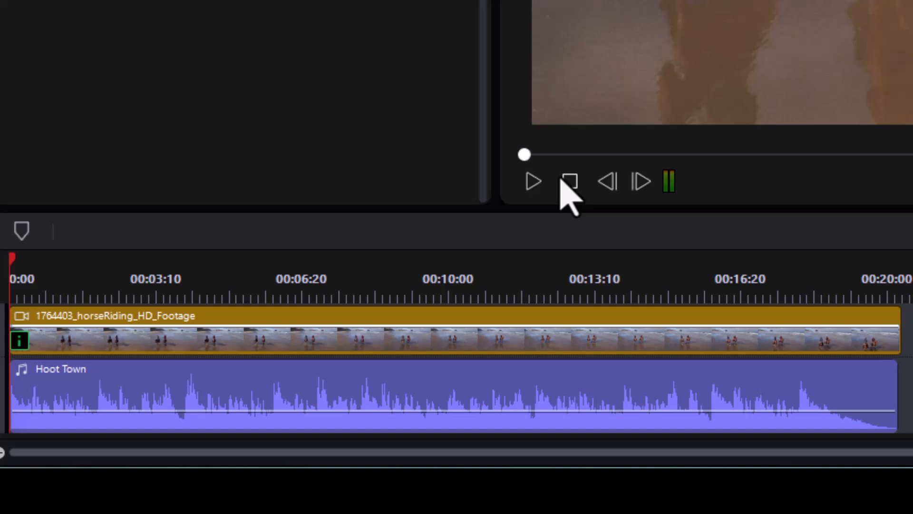
- Play the timeline from the start and add nine timeline markers on the music's strong beats, about two seconds apart
key(space)
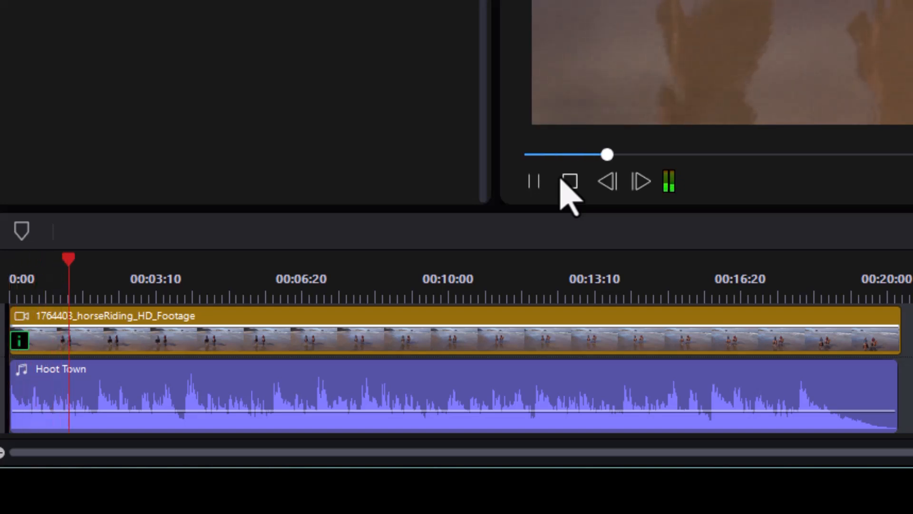
key(m)
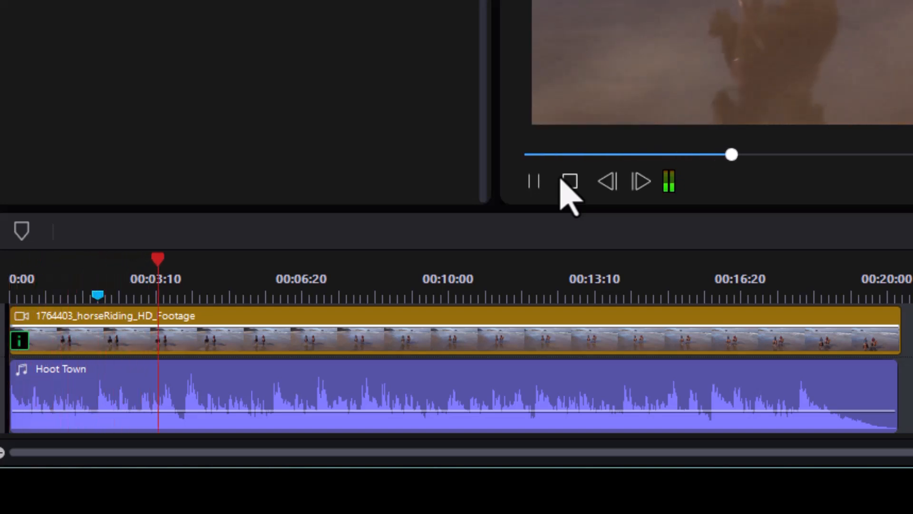
key(m)
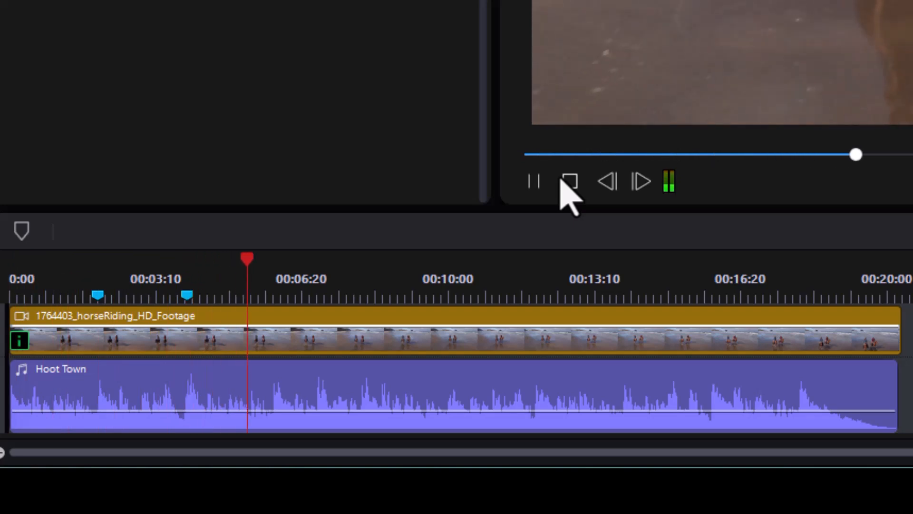
key(m)
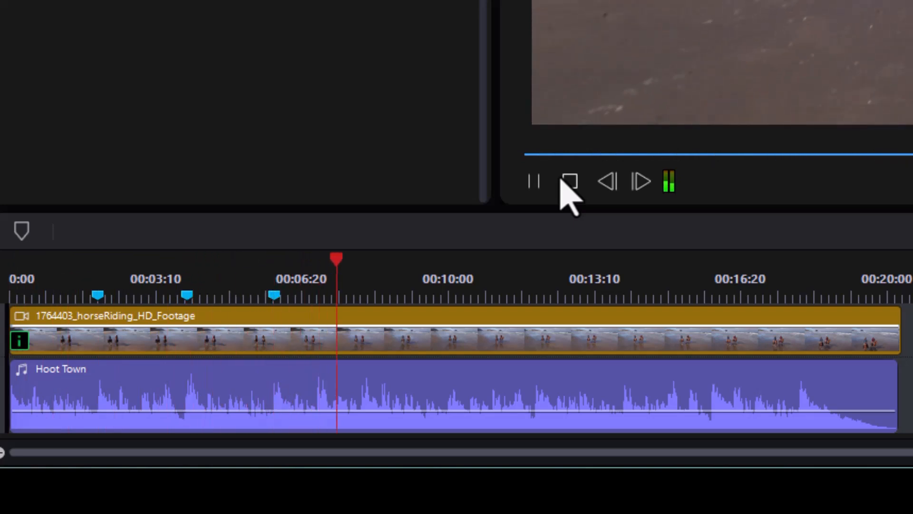
key(m)
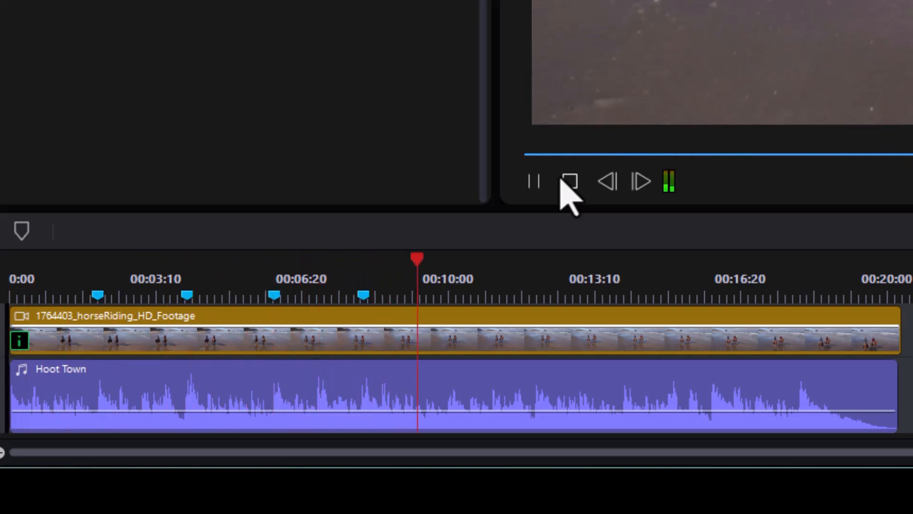
key(m)
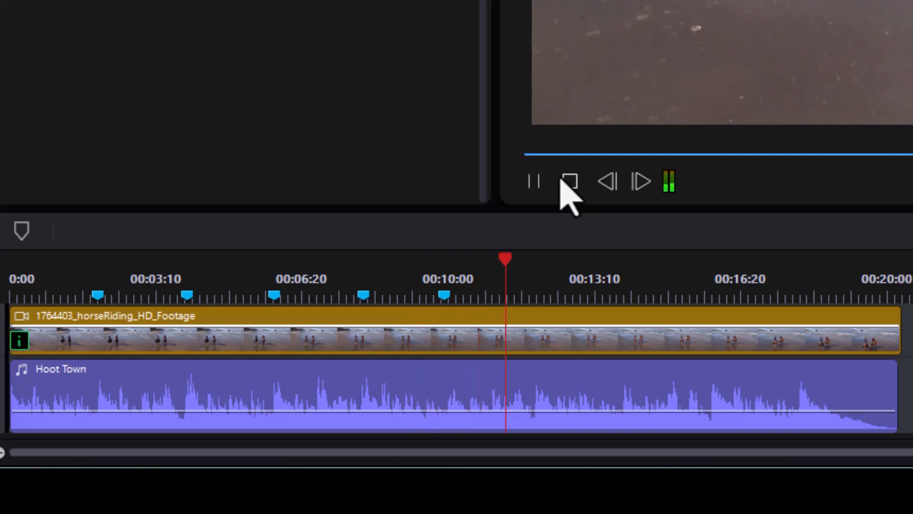
key(m)
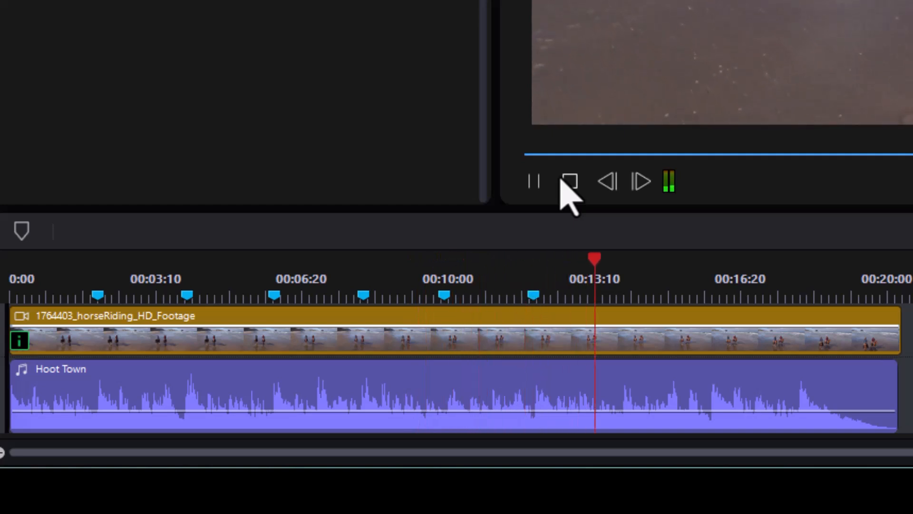
key(m)
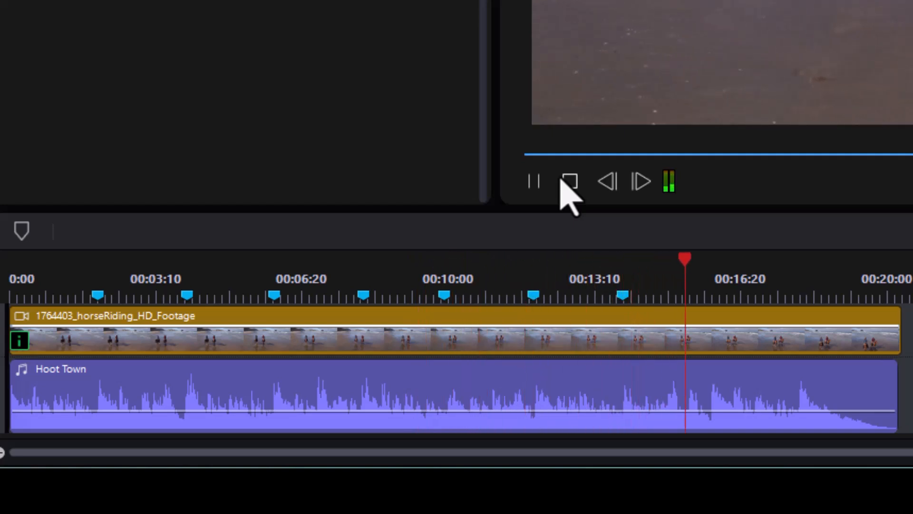
key(m)
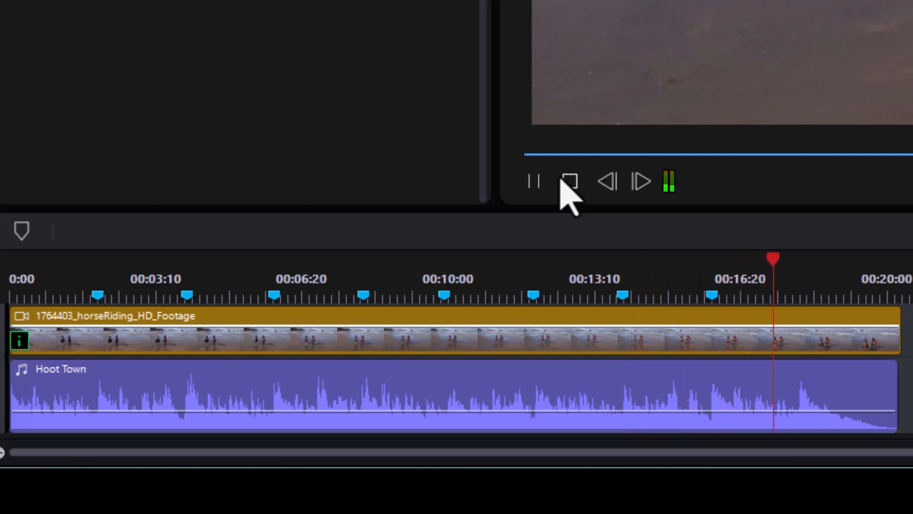
key(m)
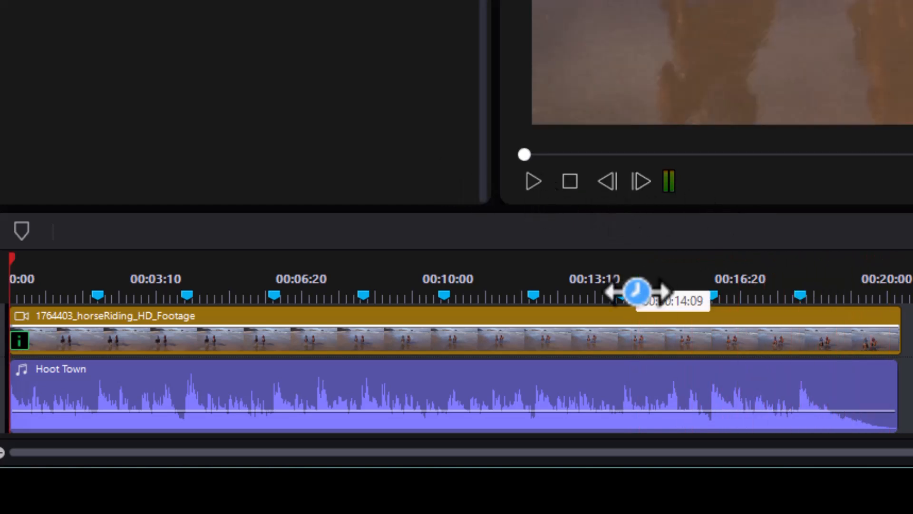
- Reduce the height of audio track 1 to make room for the tracks below
drag(159, 317, 284, 408)
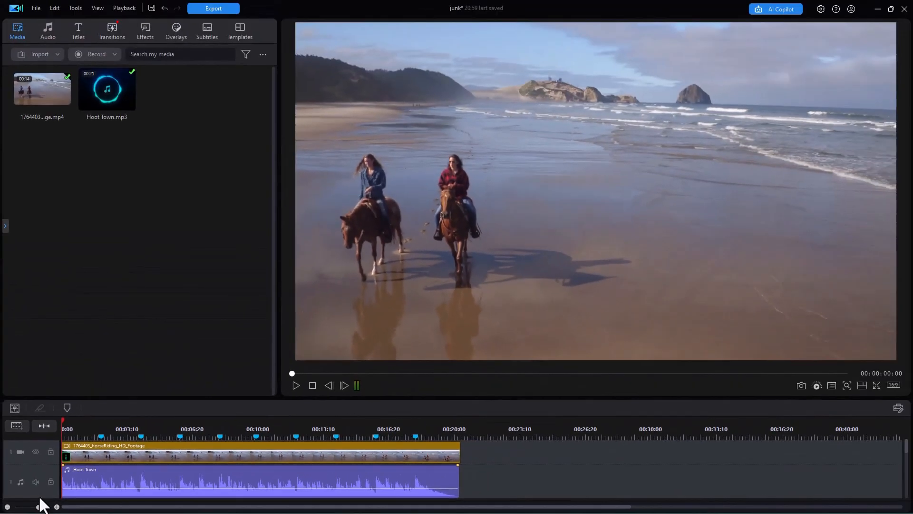
drag(41, 495, 40, 477)
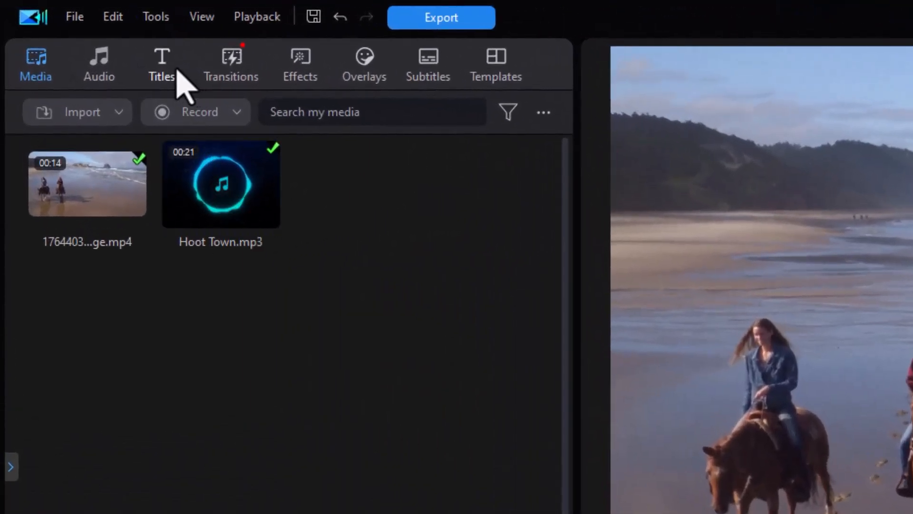
- Place the custom 1BWC title at the start of video track 2 and extend it to the end of the music at 00:20:08
click(167, 76)
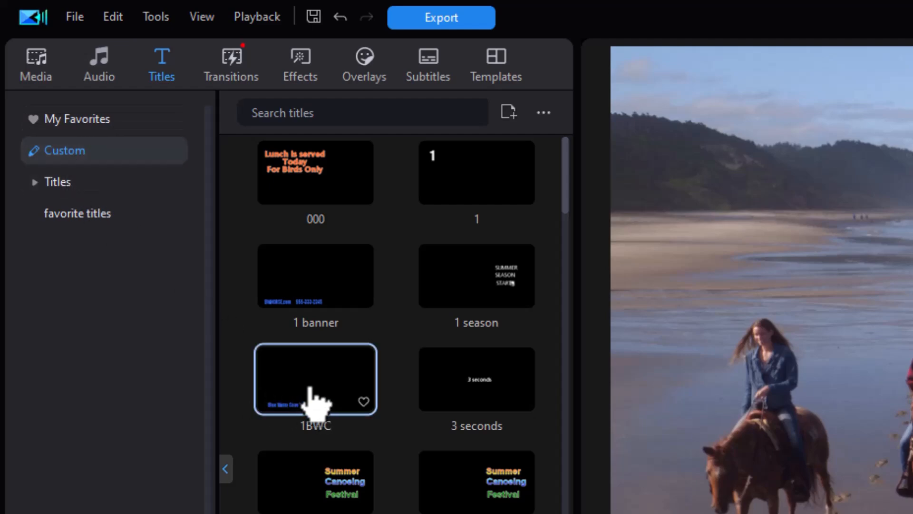
drag(312, 381, 215, 513)
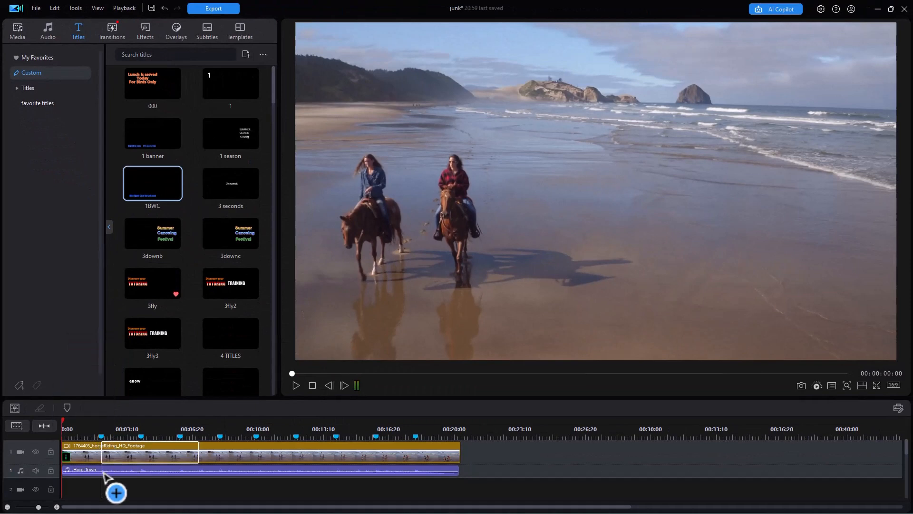
drag(104, 473, 50, 481)
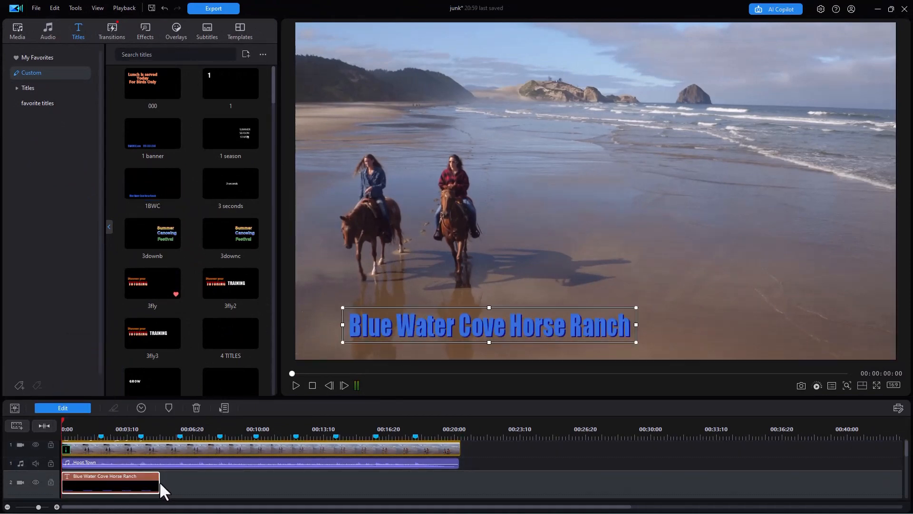
drag(150, 482, 453, 489)
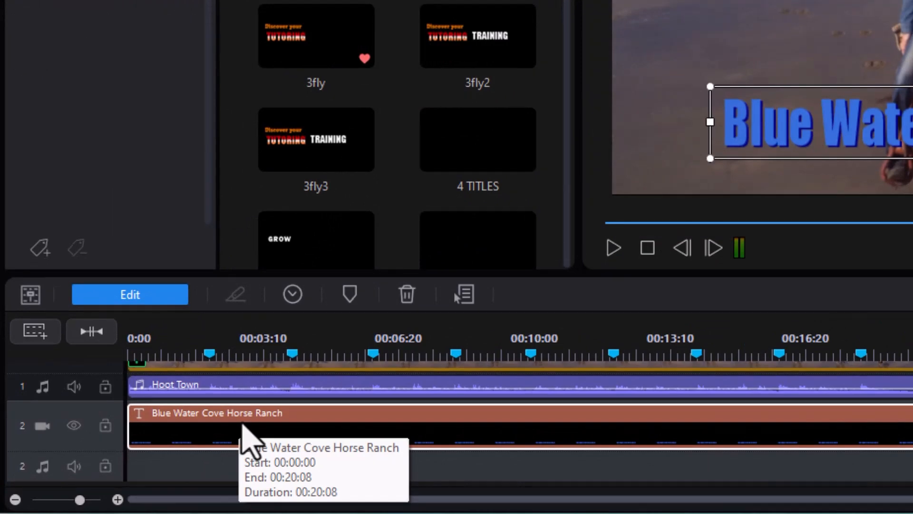
- In advanced title editing, add position keyframes to the Blue Water Cove Horse Ranch title at 00:00:00:15 and at 00:00:00:00
click(150, 297)
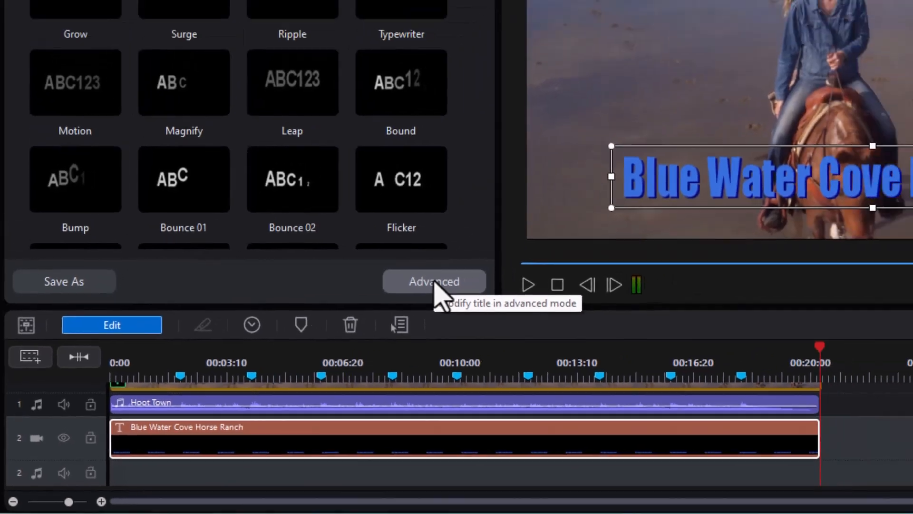
click(505, 244)
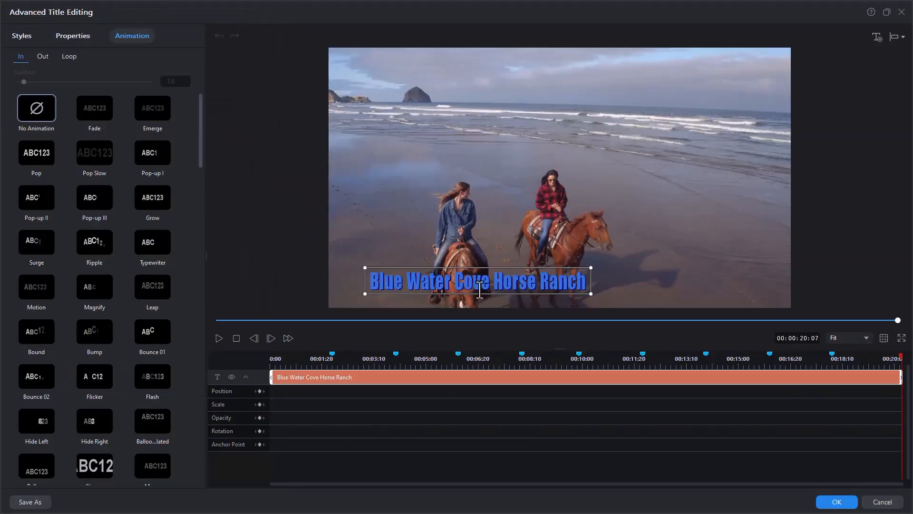
click(301, 357)
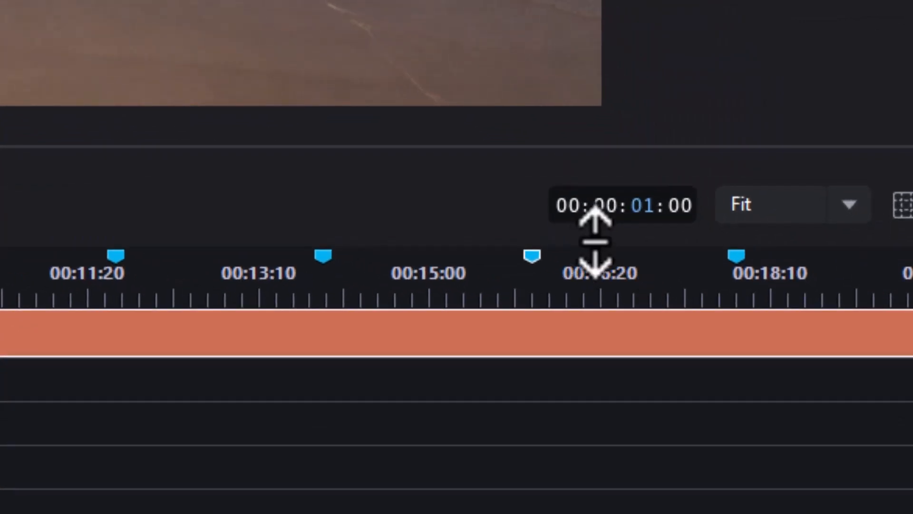
scroll(675, 206, down, 1)
click(676, 206)
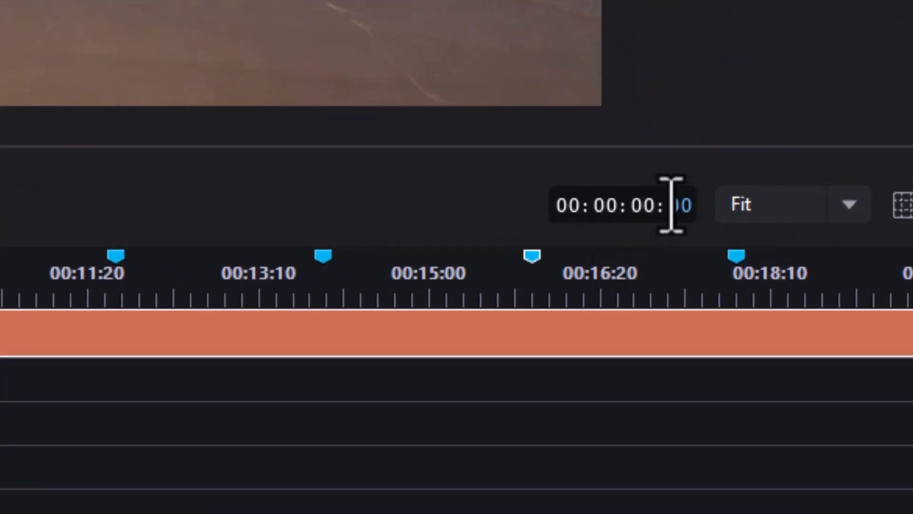
text(15)
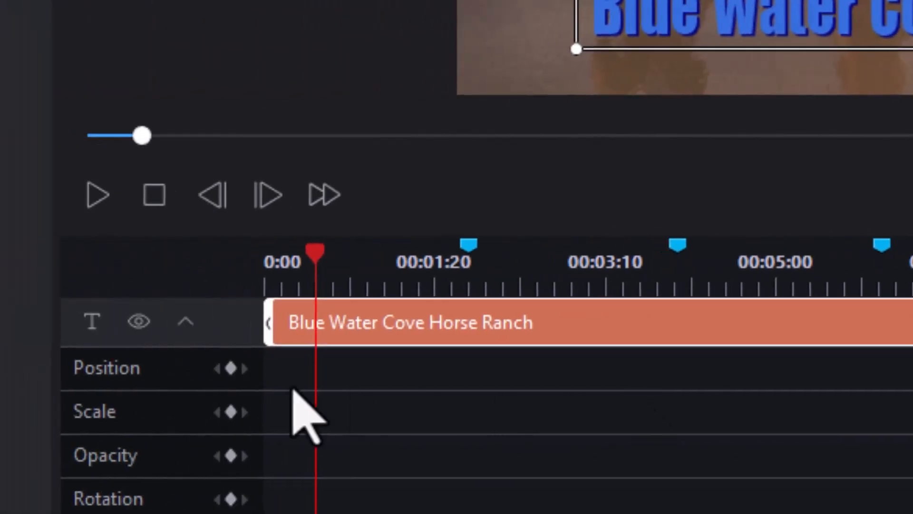
drag(569, 277, 627, 277)
scroll(588, 324, left, 4)
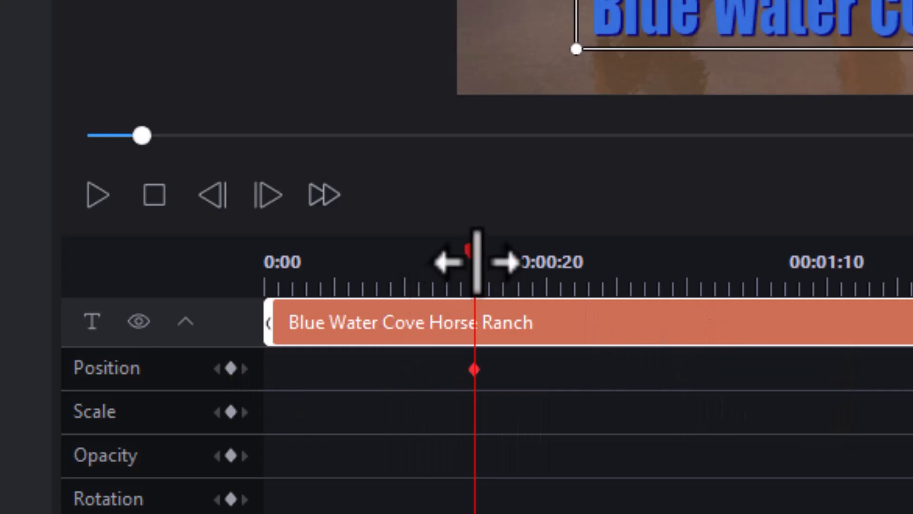
drag(474, 268, 164, 266)
click(229, 368)
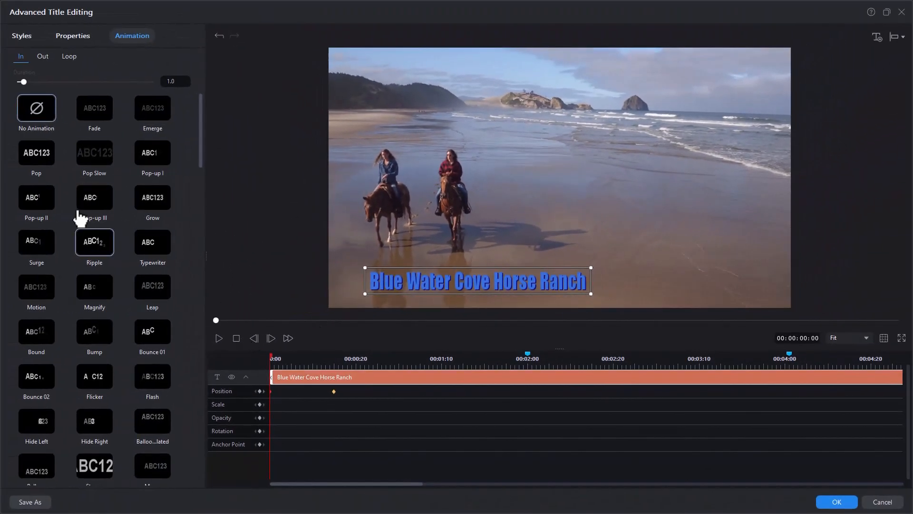
- At the starting keyframe, move the title just beyond the video's right edge, with position X 1.245 and Y 0.896
click(64, 32)
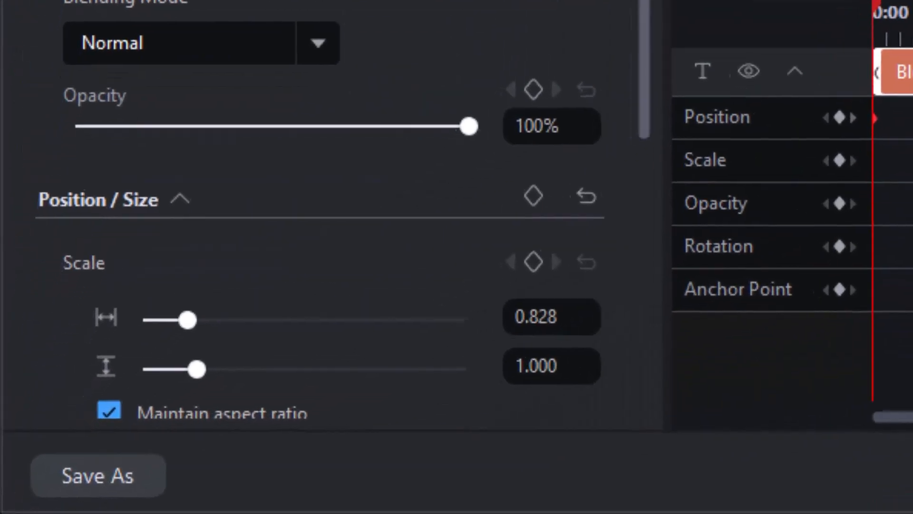
scroll(193, 362, down, 5)
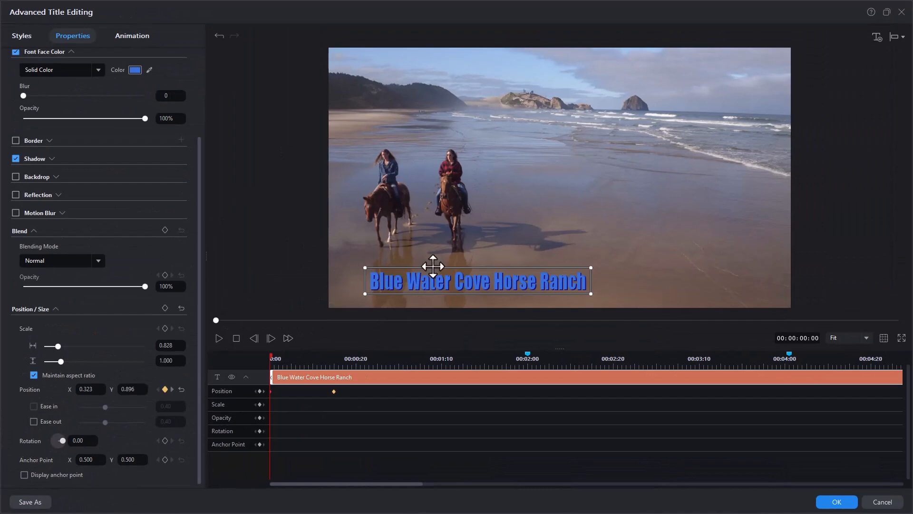
drag(433, 267, 863, 275)
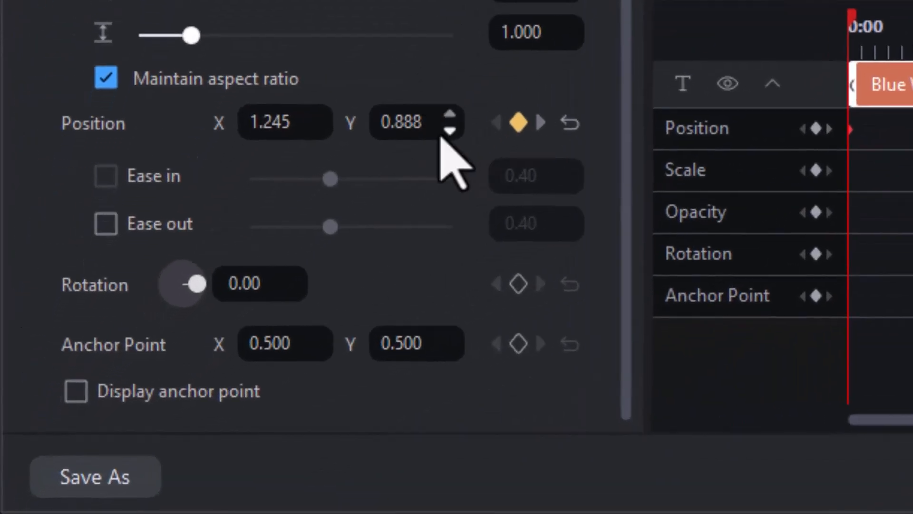
click(449, 115)
click(449, 116)
click(449, 115)
click(449, 116)
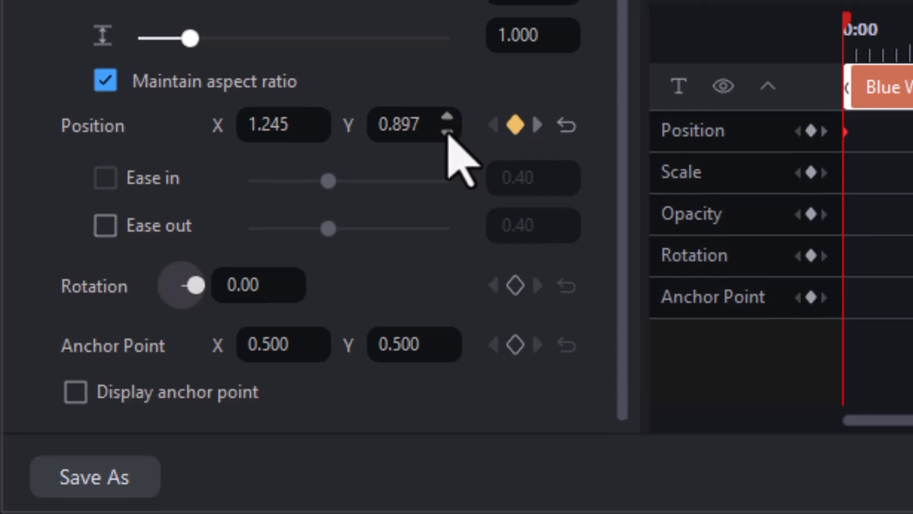
click(449, 128)
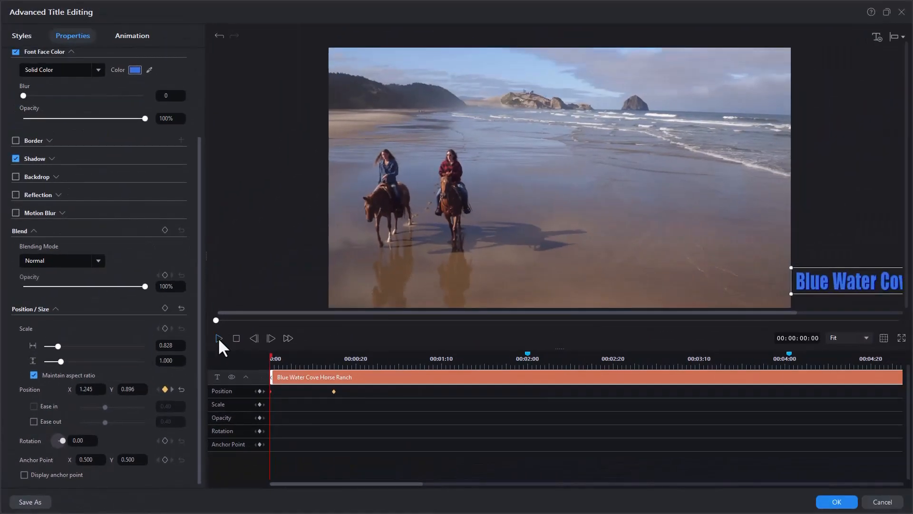
- Preview the title's slide-in and apply the advanced title edits
click(217, 338)
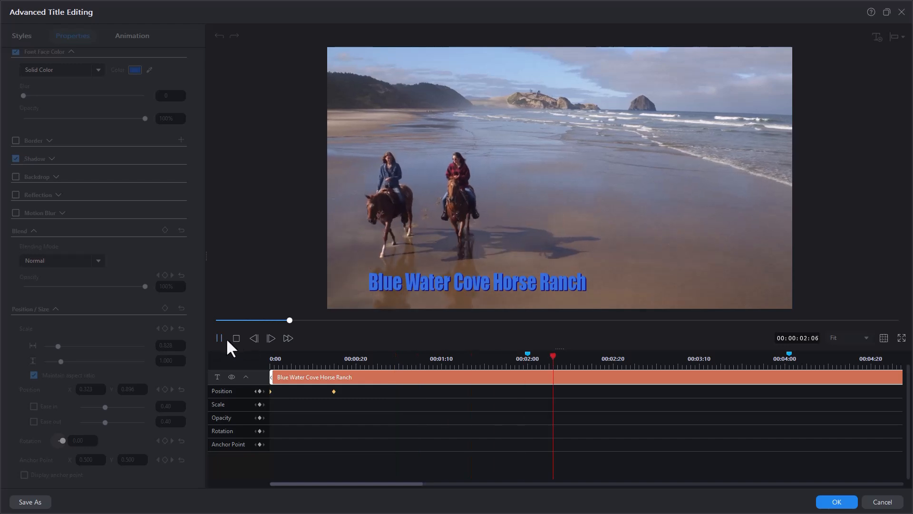
click(219, 338)
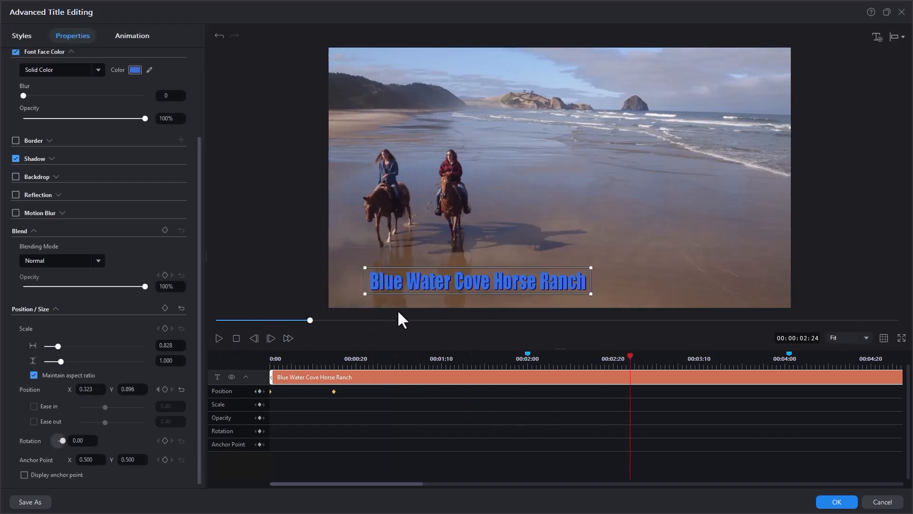
click(842, 503)
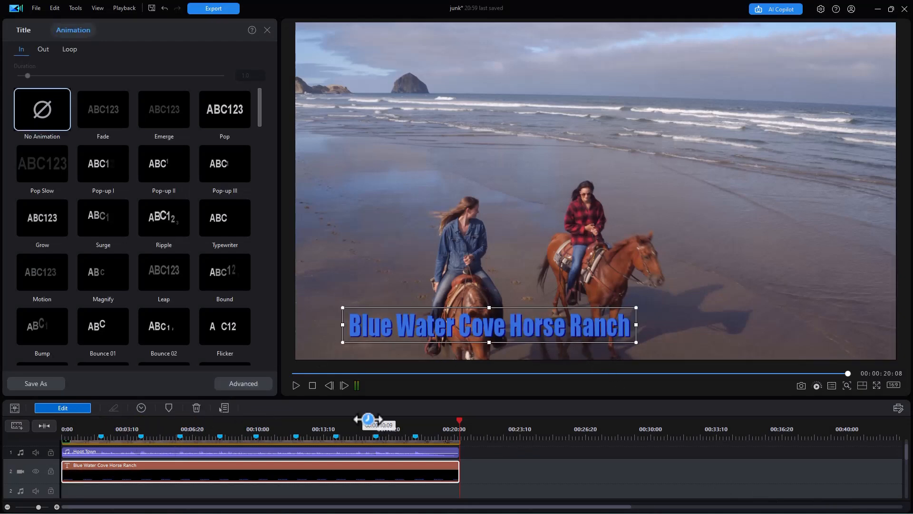
- Play the timeline from the start and split the title clip at the second beat marker
click(312, 385)
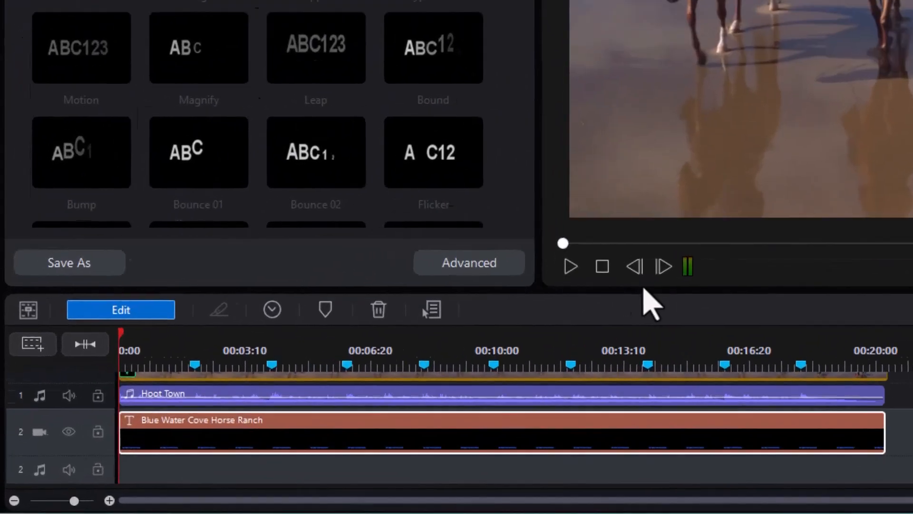
key(space)
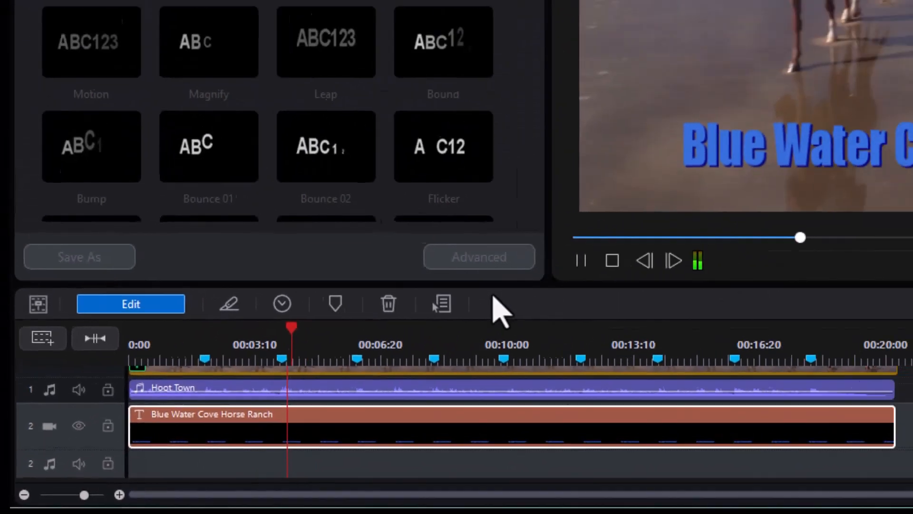
click(385, 306)
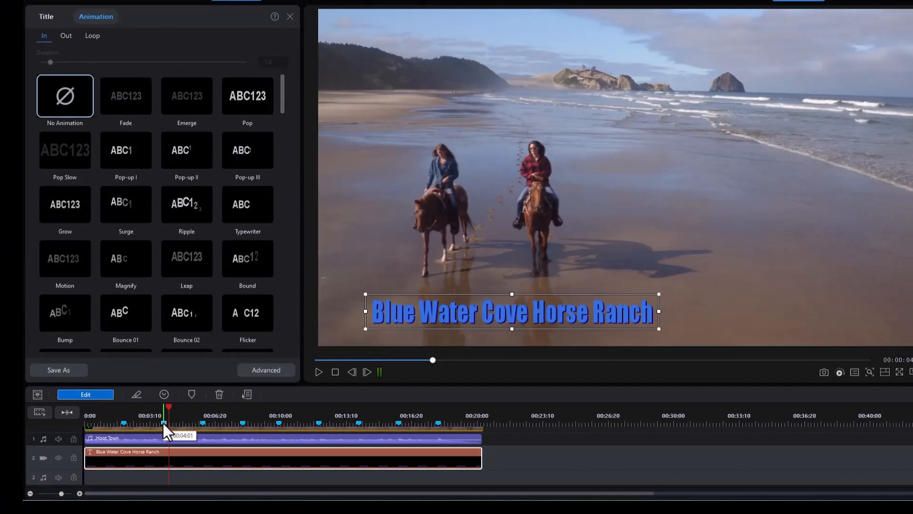
click(164, 423)
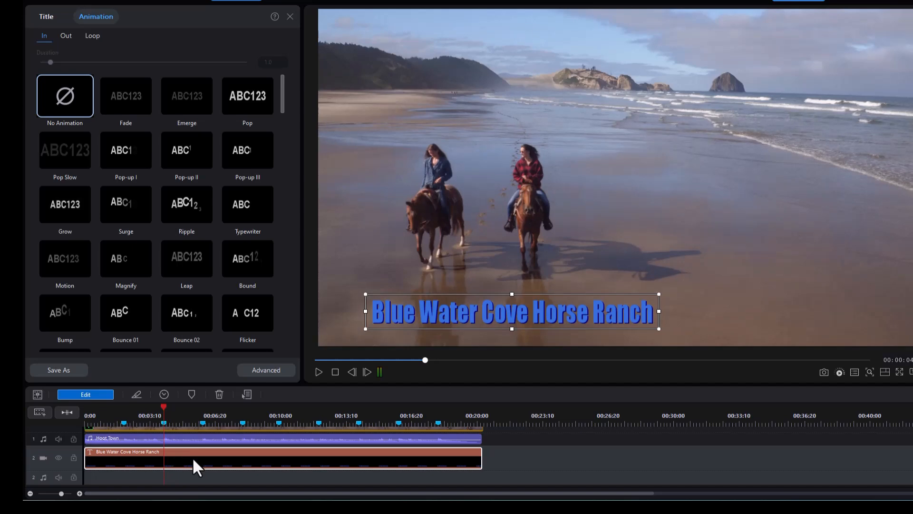
key(ctrl+t)
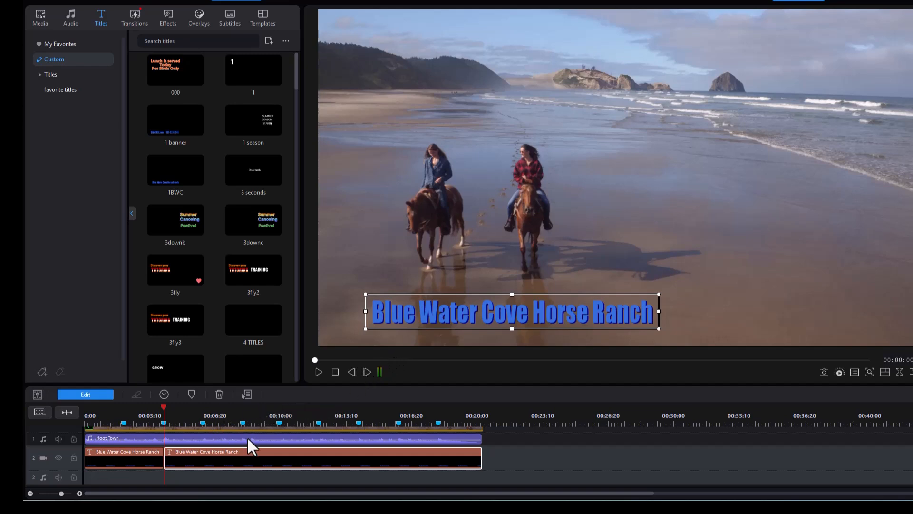
- Play on from the first split and split the remaining title clip at the fourth beat marker
key(space)
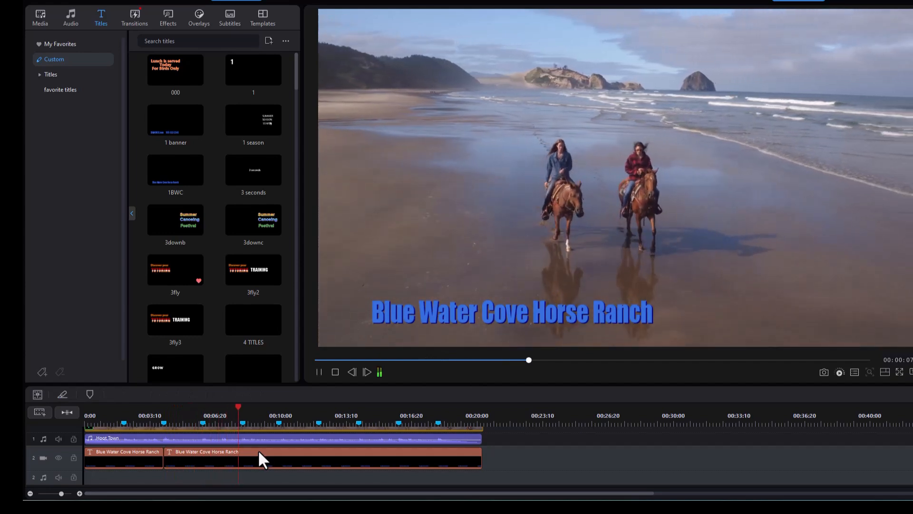
key(space)
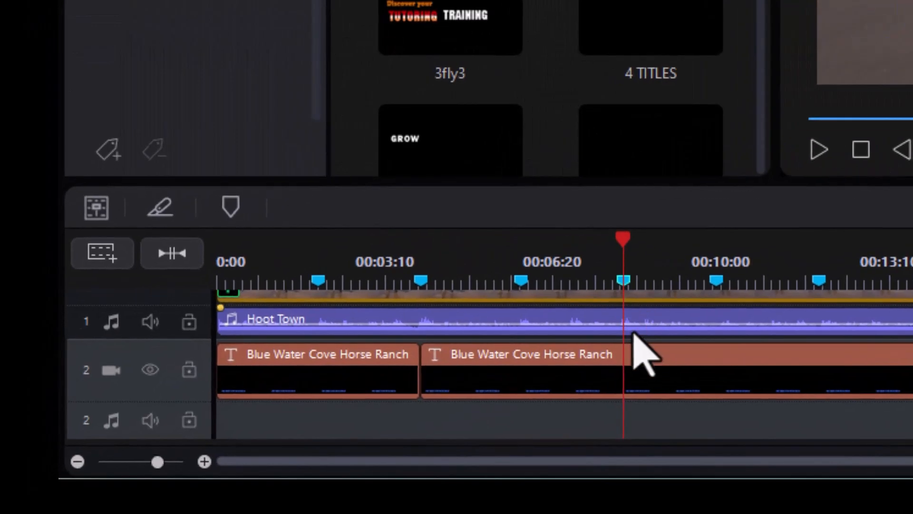
click(668, 388)
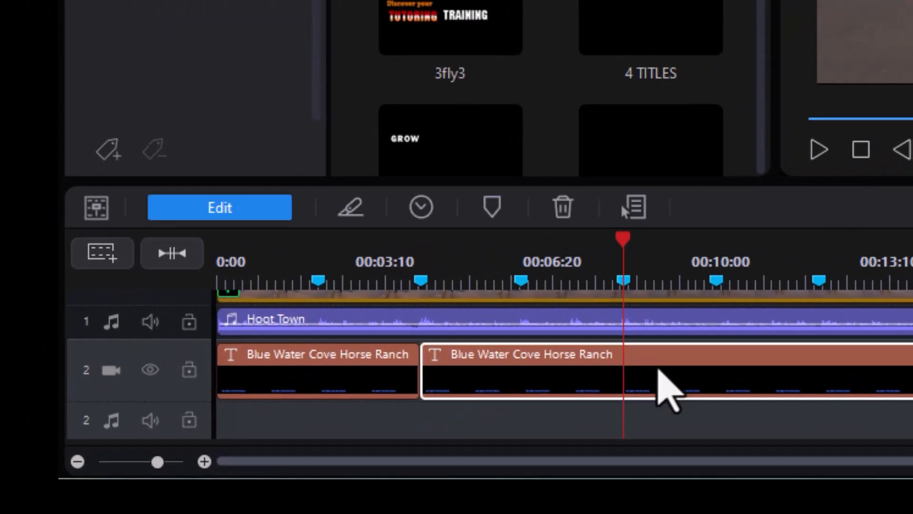
key(ctrl+b)
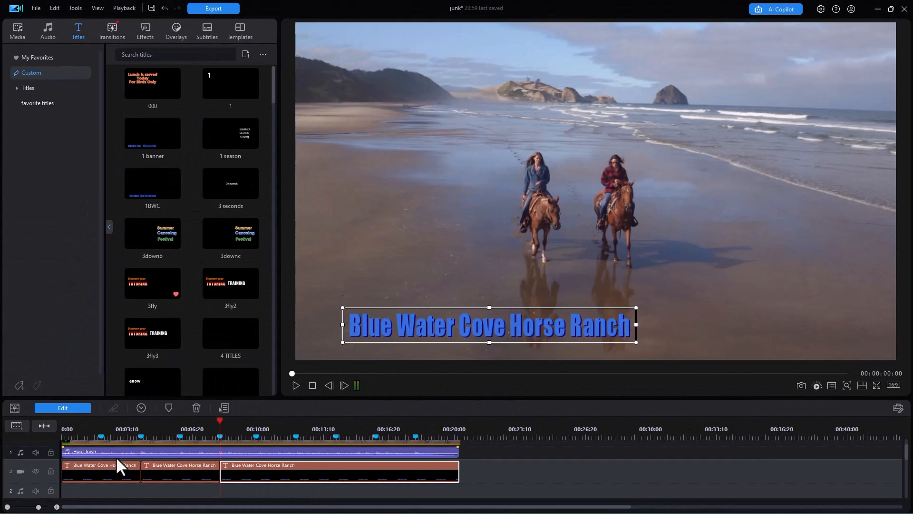
- Change the text of the middle title clip to "Make your reservation today"
click(174, 468)
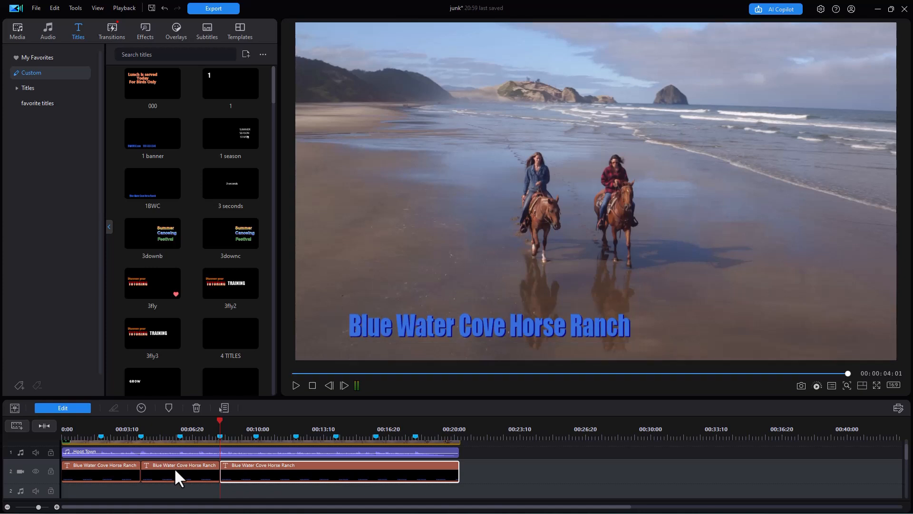
click(74, 408)
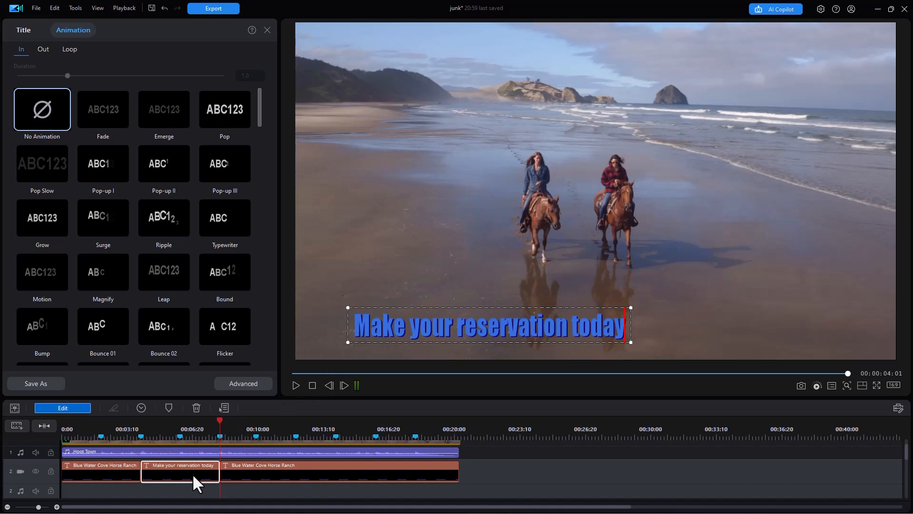
- Open the advanced title editing for the "Make your reservation today" clip and add a position keyframe at 00:00:00:15
click(234, 384)
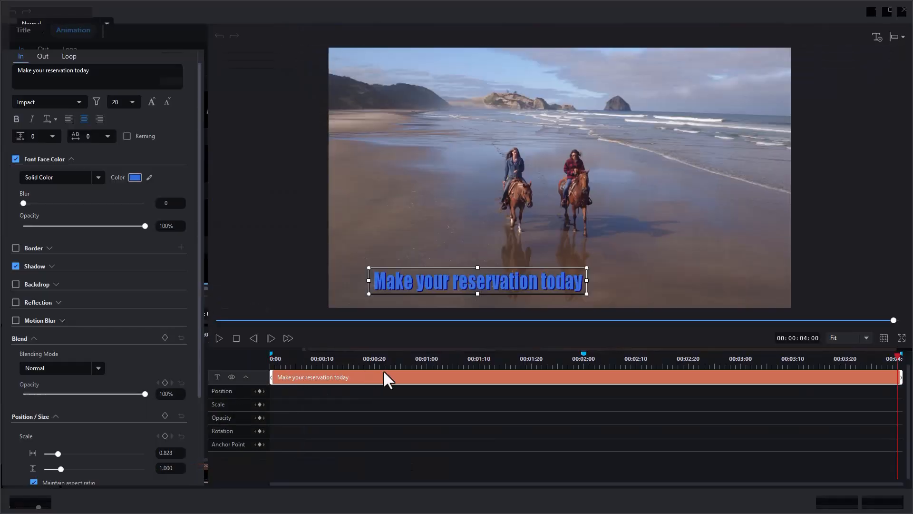
click(218, 337)
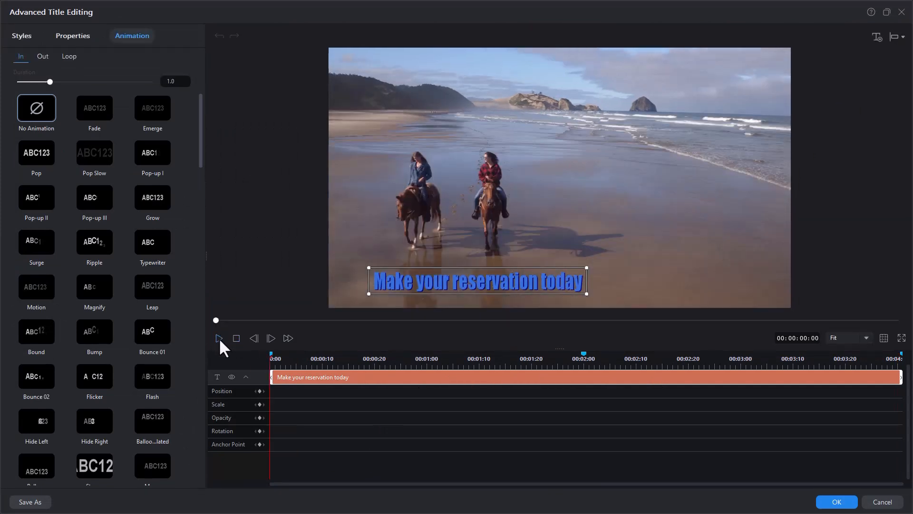
click(219, 336)
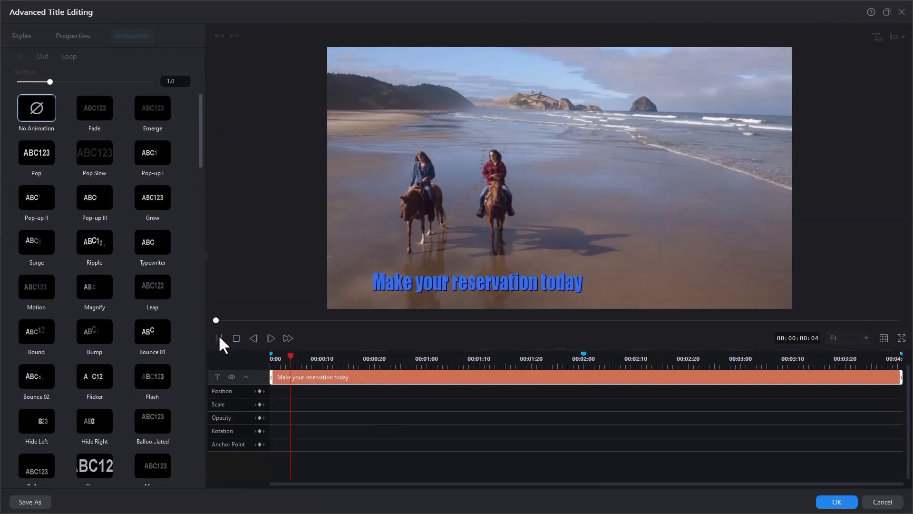
click(445, 320)
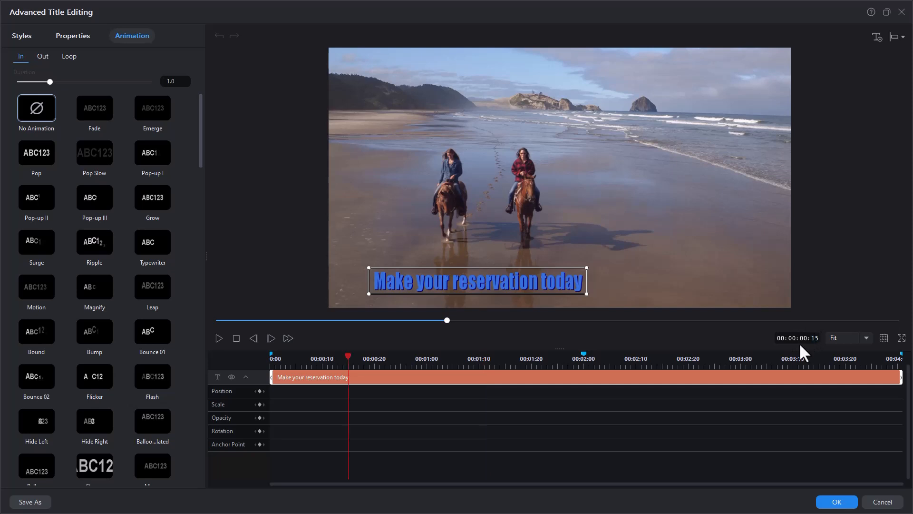
click(260, 391)
- At the clip's start, keyframe the title outside the frame's right edge at about X 1.256, level with its end position, and apply the edits
drag(347, 356, 237, 356)
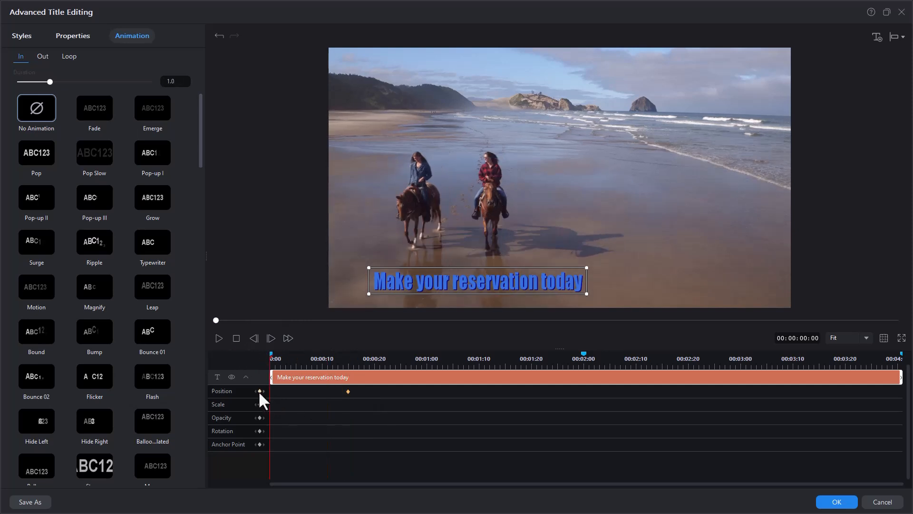
click(65, 34)
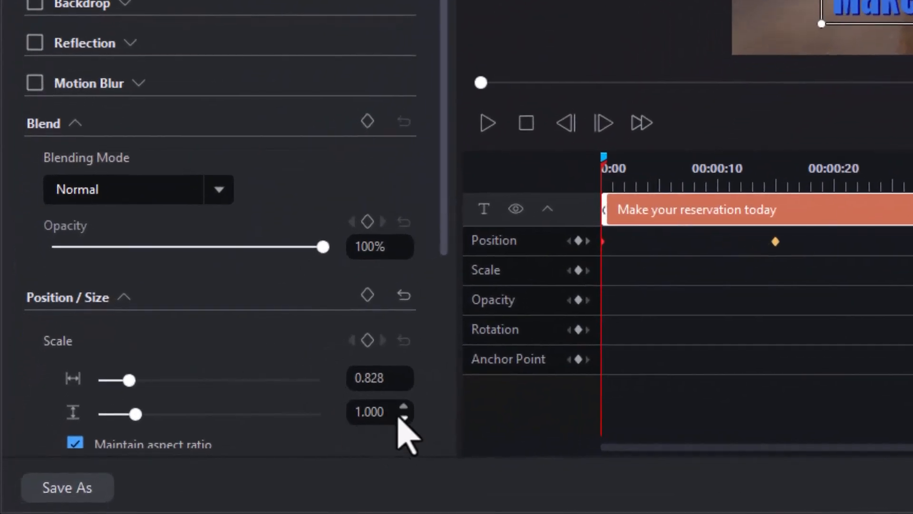
scroll(421, 418, down, 5)
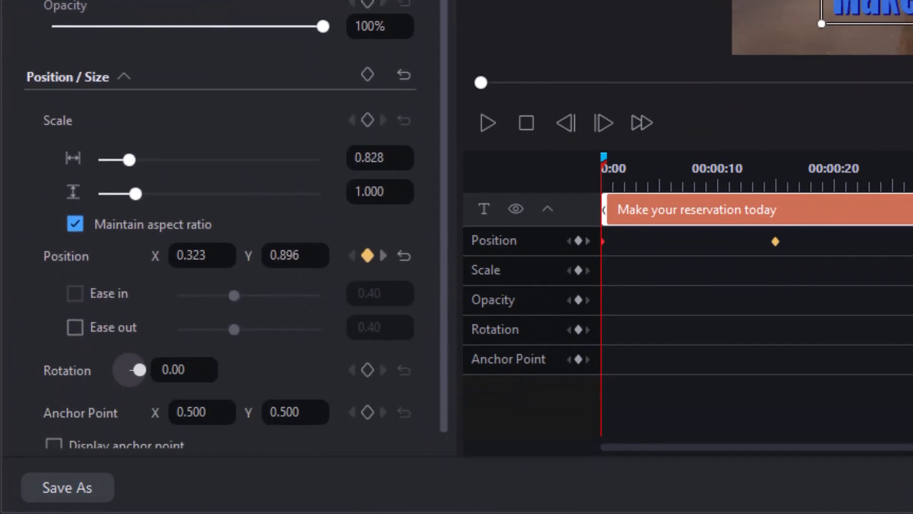
drag(851, 15, 853, 279)
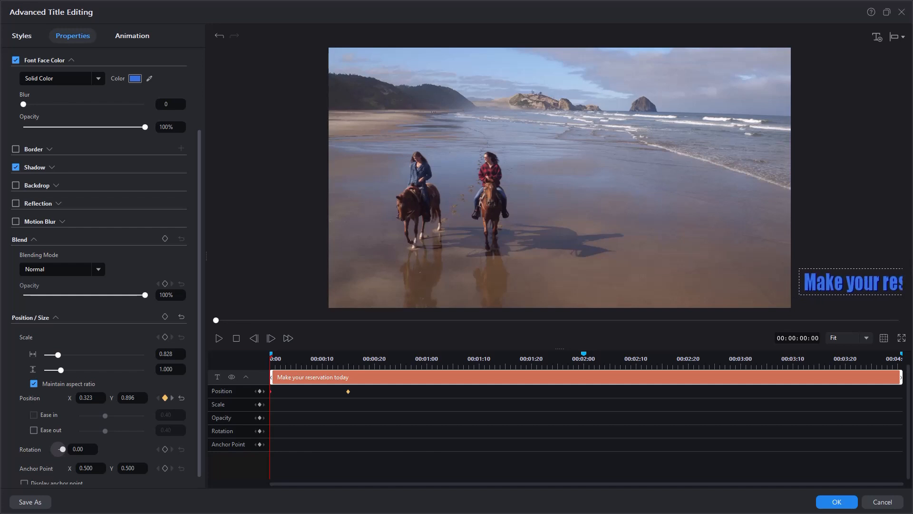
click(137, 398)
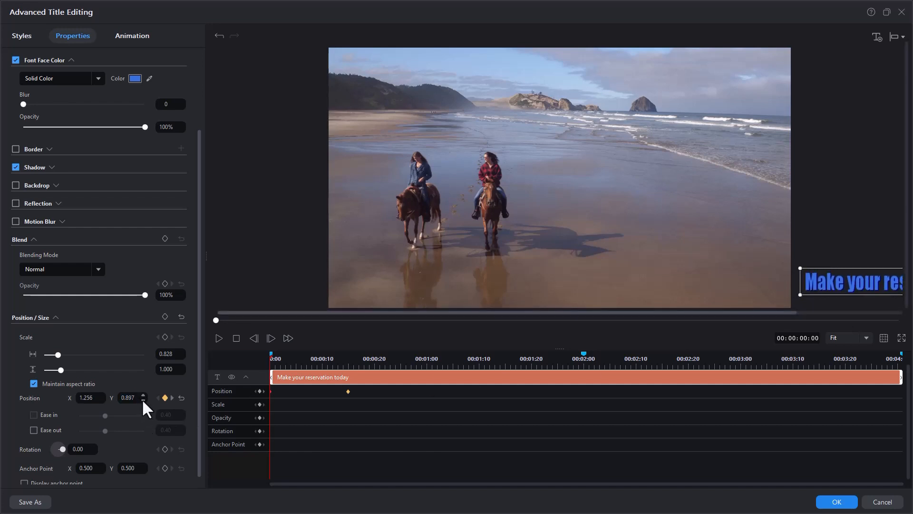
click(218, 337)
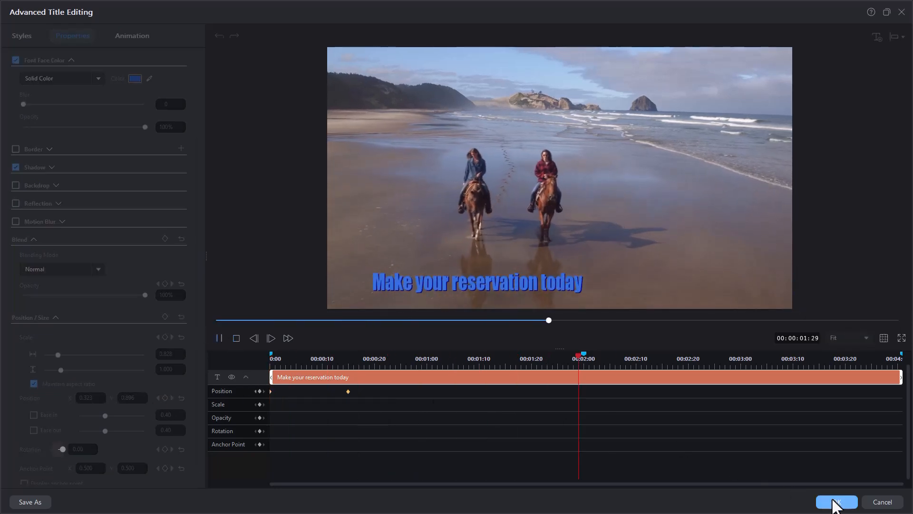
key(Return)
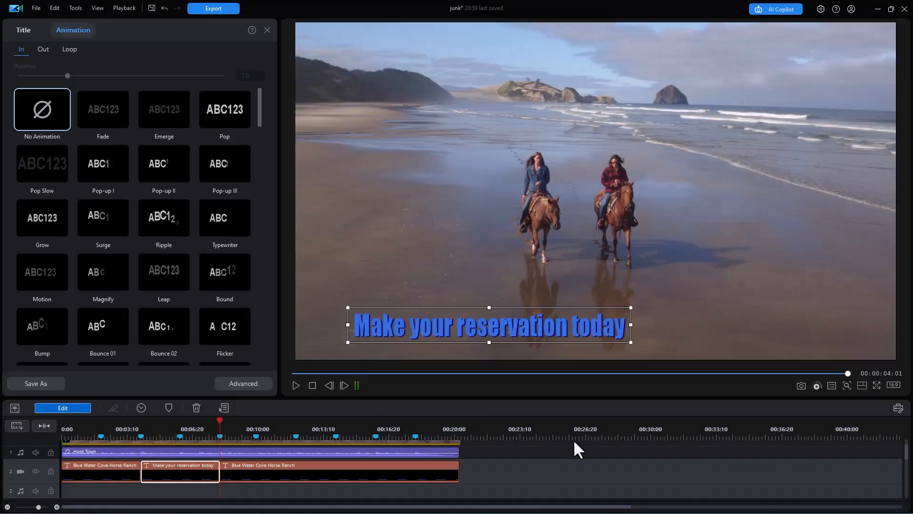
- Change the last title clip's text to "BWHorse.com" plus the phone number and play the timeline to about 00:00:10:01
click(303, 469)
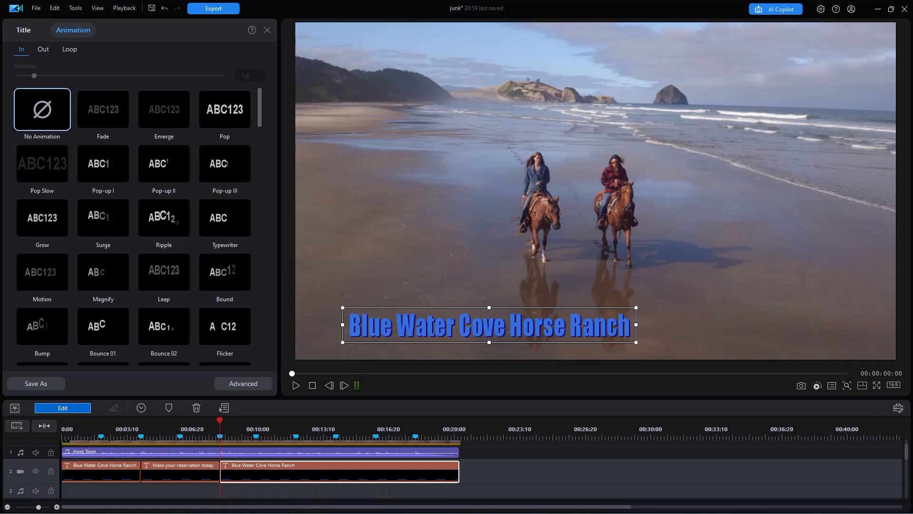
click(299, 383)
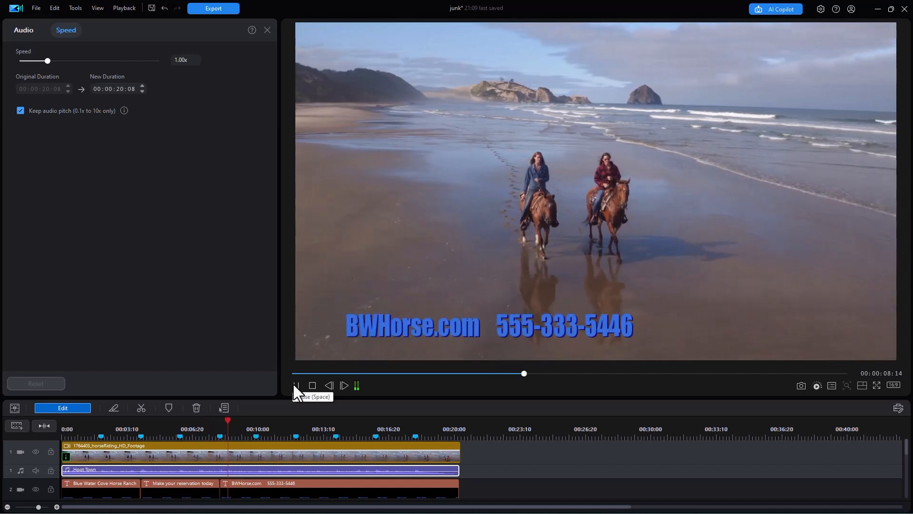
click(298, 384)
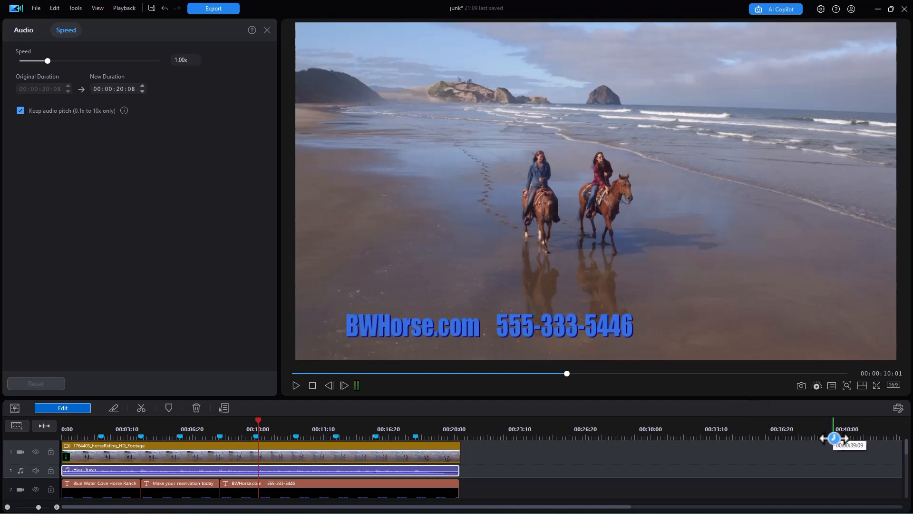
- Move all three title clips together down to video track 3
scroll(908, 459, down, 1)
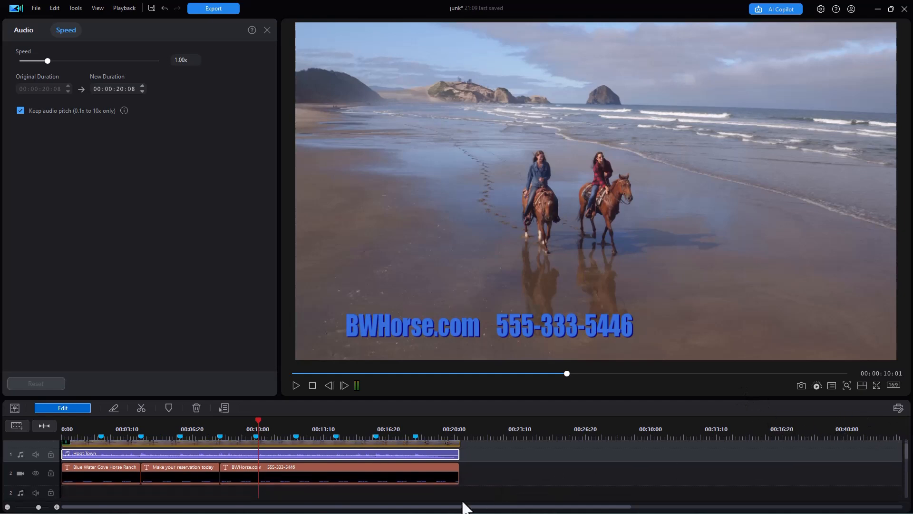
drag(428, 493, 98, 482)
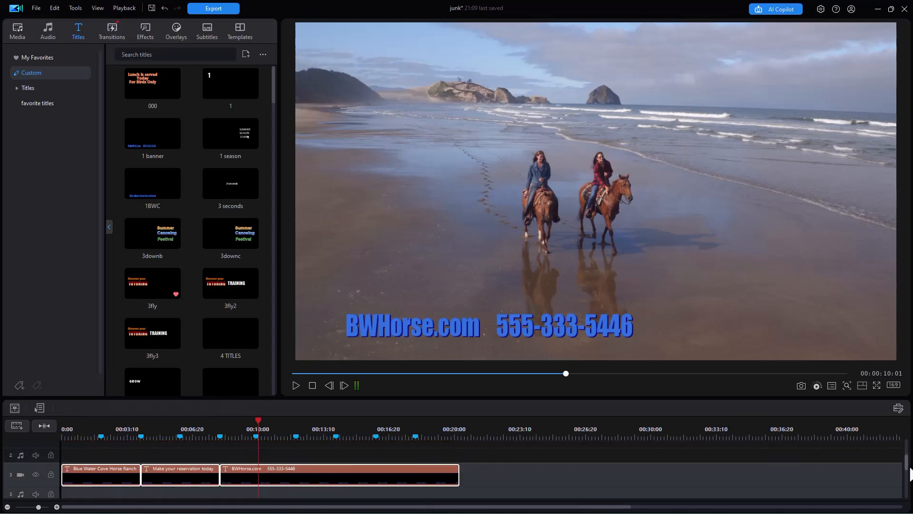
- Add a white solid color board to video track 2, beneath the titles and spanning the full length of the video
drag(906, 466, 903, 456)
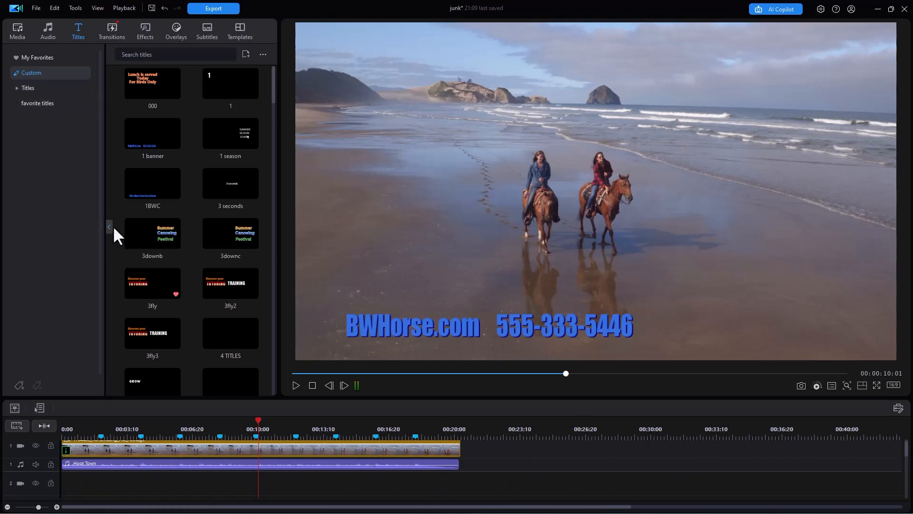
click(15, 31)
click(6, 226)
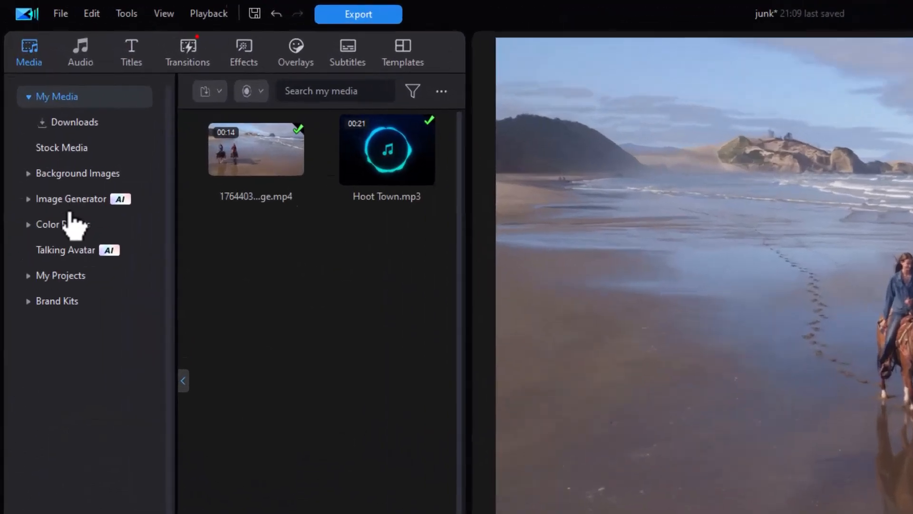
click(42, 133)
click(95, 315)
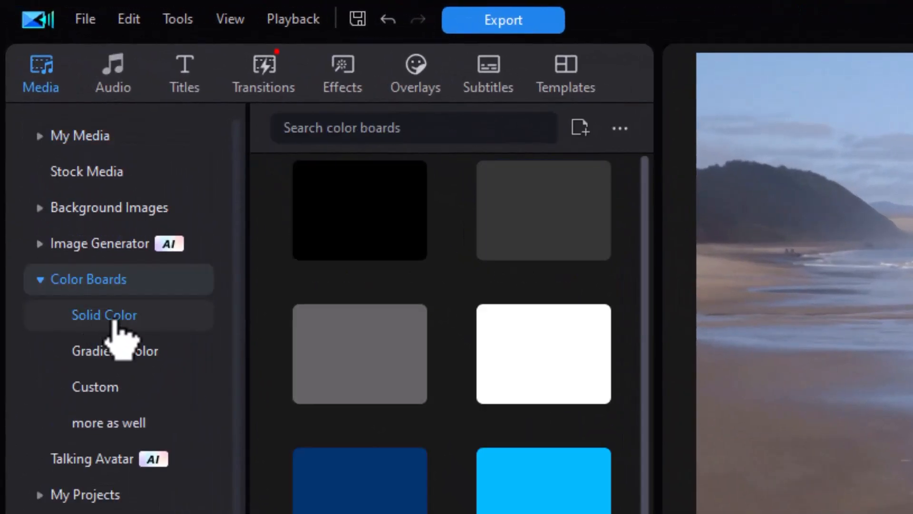
drag(537, 352, 862, 438)
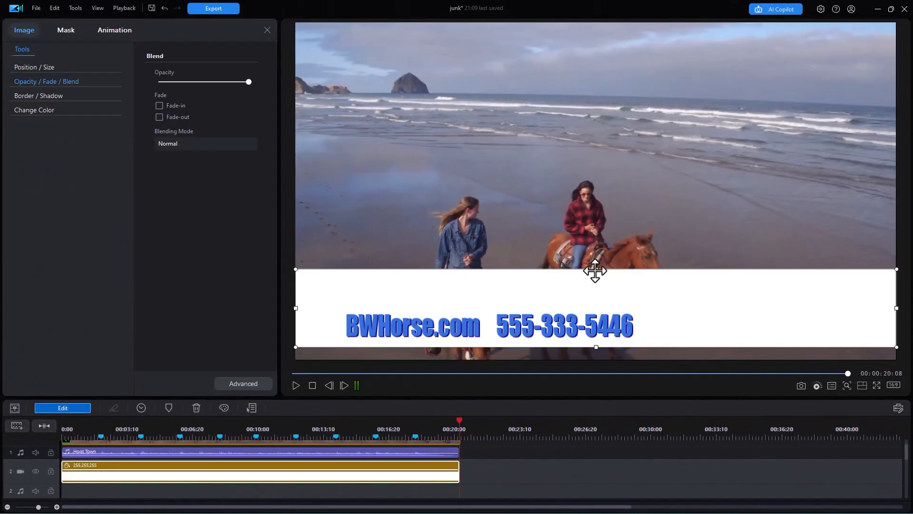
- Shrink the white color board to a thin band behind the title text and lower its opacity to about half
drag(596, 269, 591, 311)
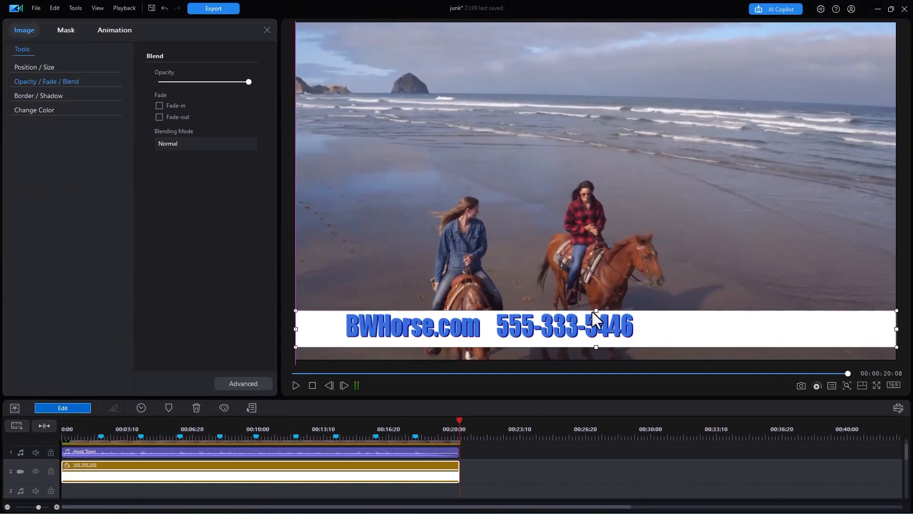
drag(595, 347, 594, 341)
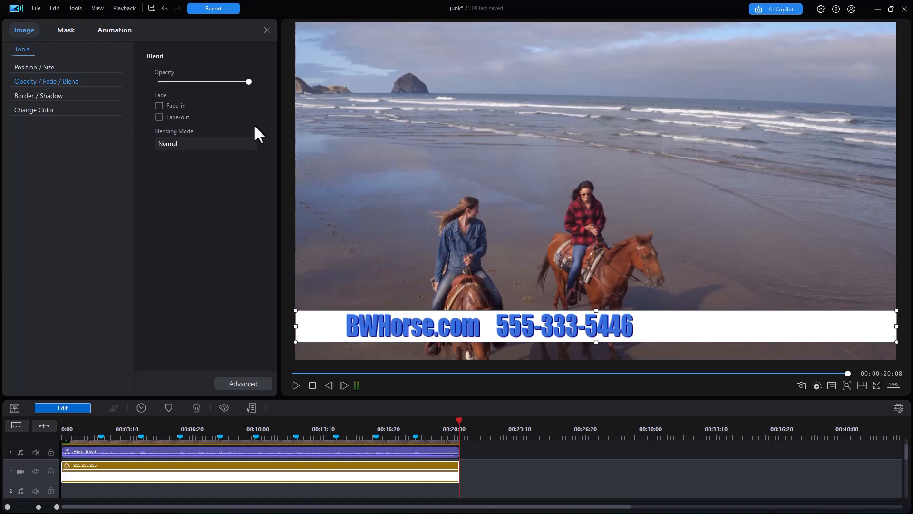
drag(250, 81, 210, 93)
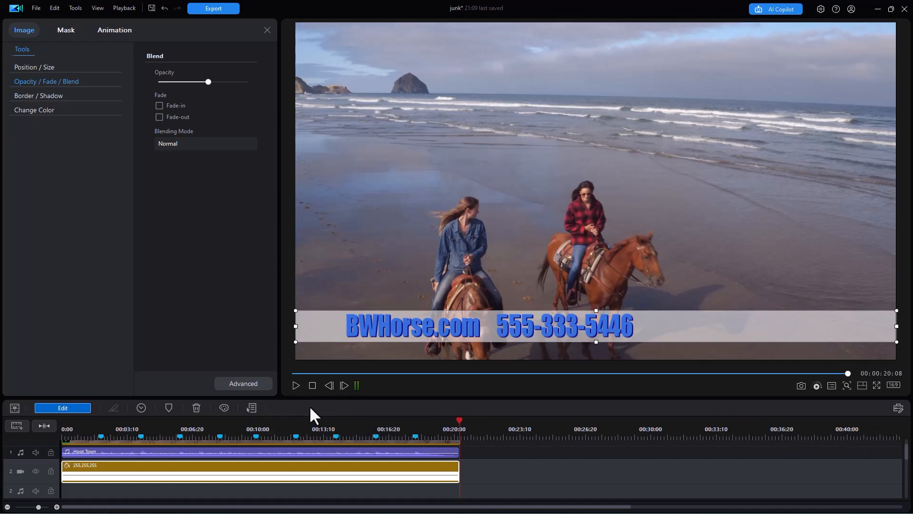
- Add the favorite blue diamond-pattern background image to video track 4, from the sixth beat marker to the end of the video
click(299, 428)
drag(299, 422, 296, 424)
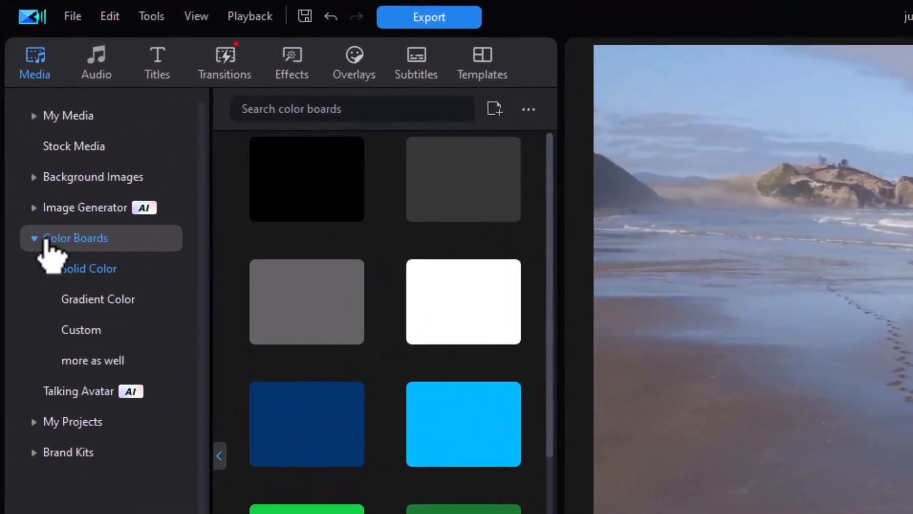
click(45, 242)
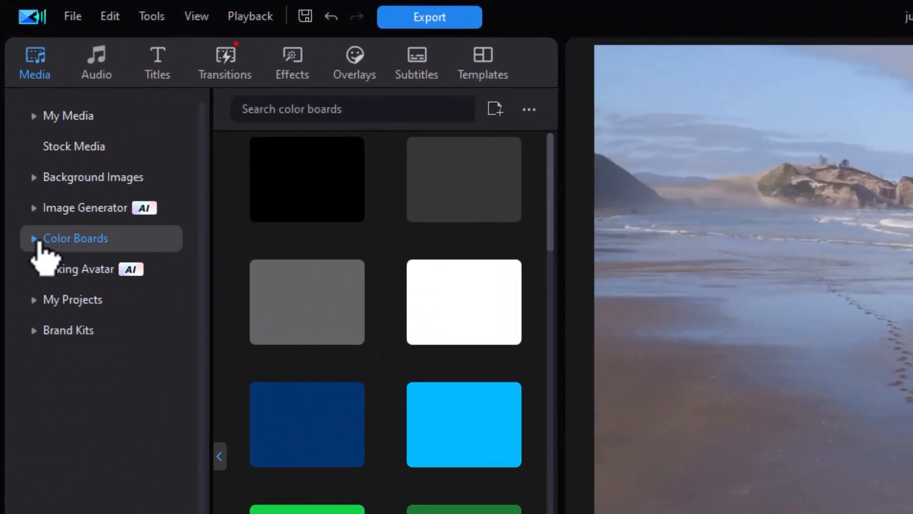
click(84, 180)
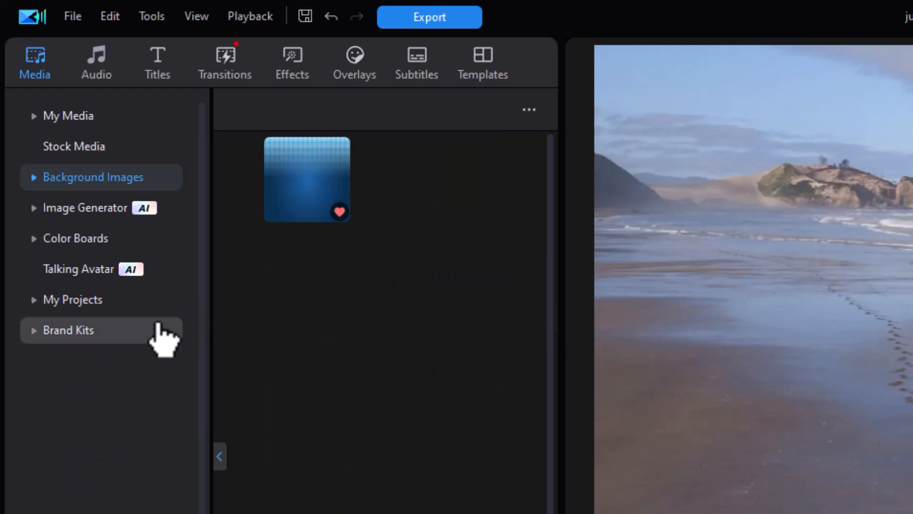
click(70, 184)
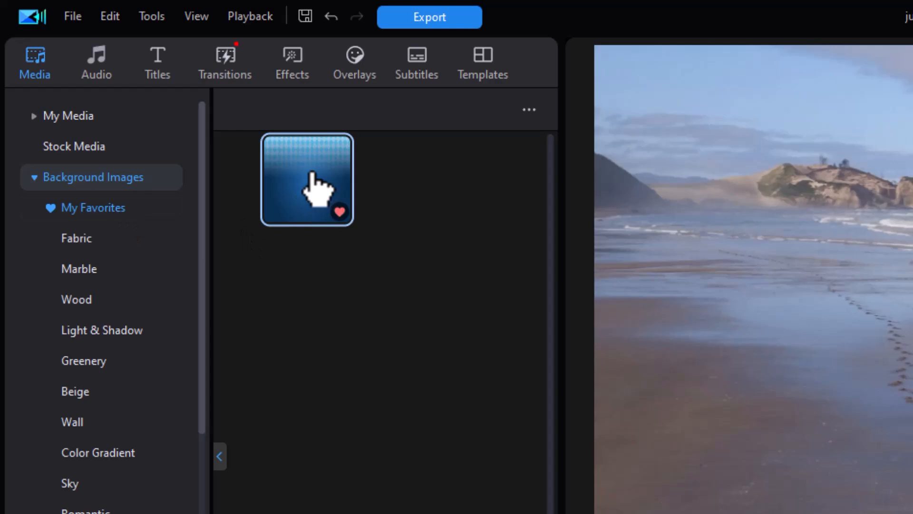
drag(314, 191, 454, 496)
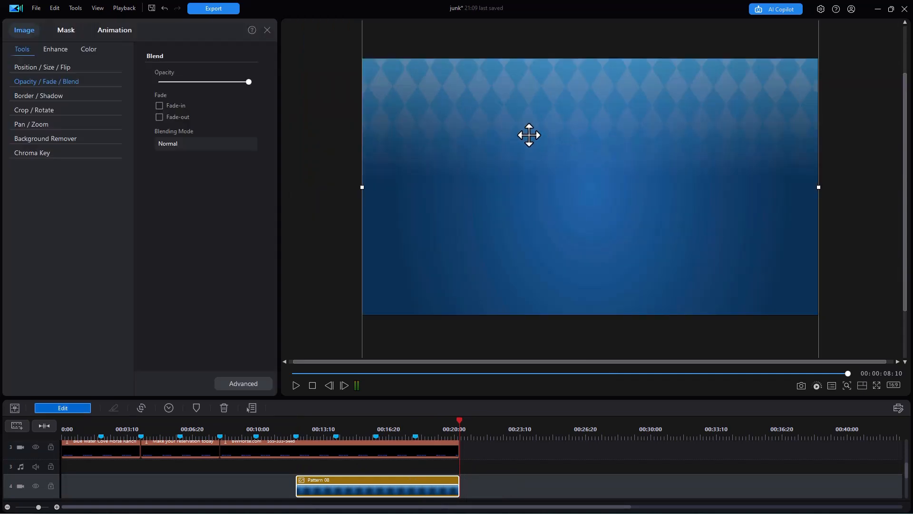
- Keyframe the pattern image outside the frame's right side at its clip's end, and at about X 1.086, Y 0.582 at 00:00:02:01
drag(432, 201, 893, 197)
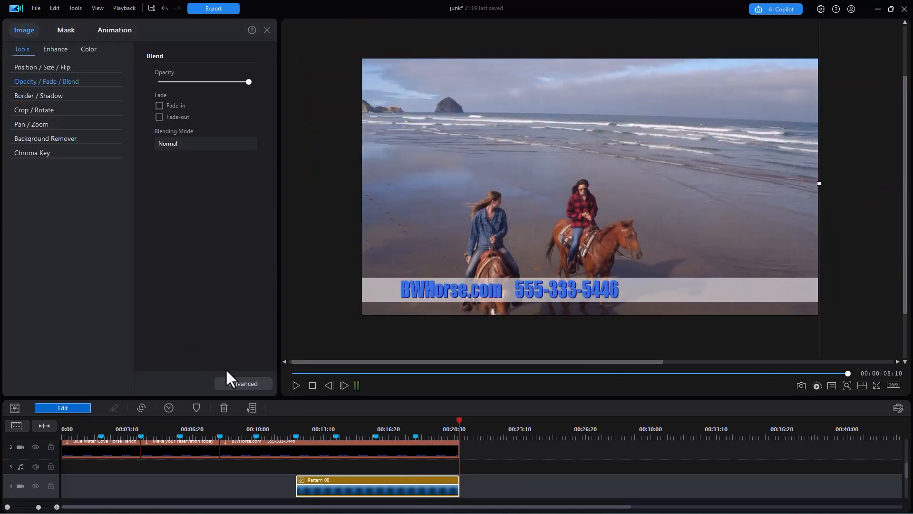
click(238, 382)
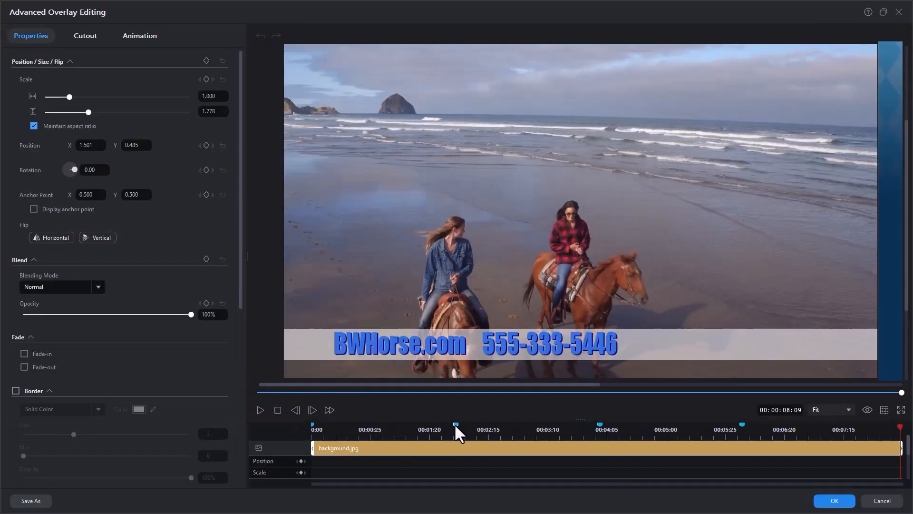
click(300, 460)
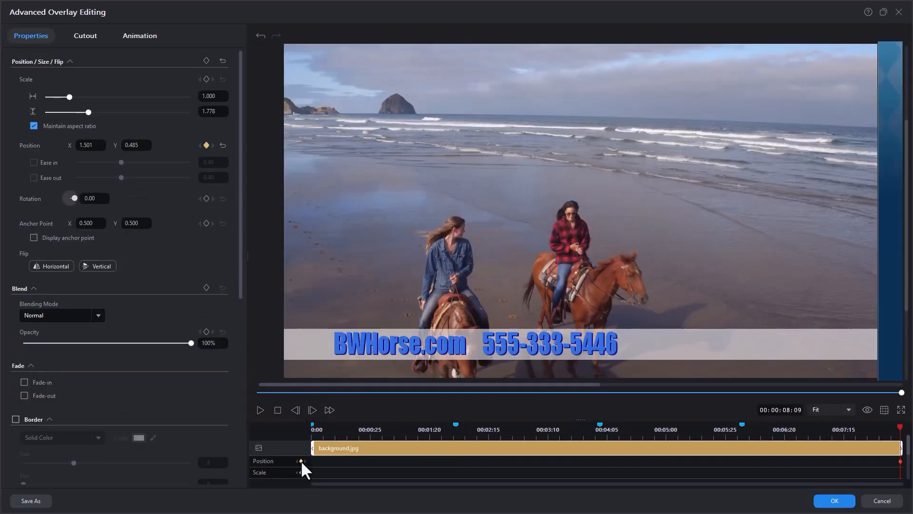
click(455, 426)
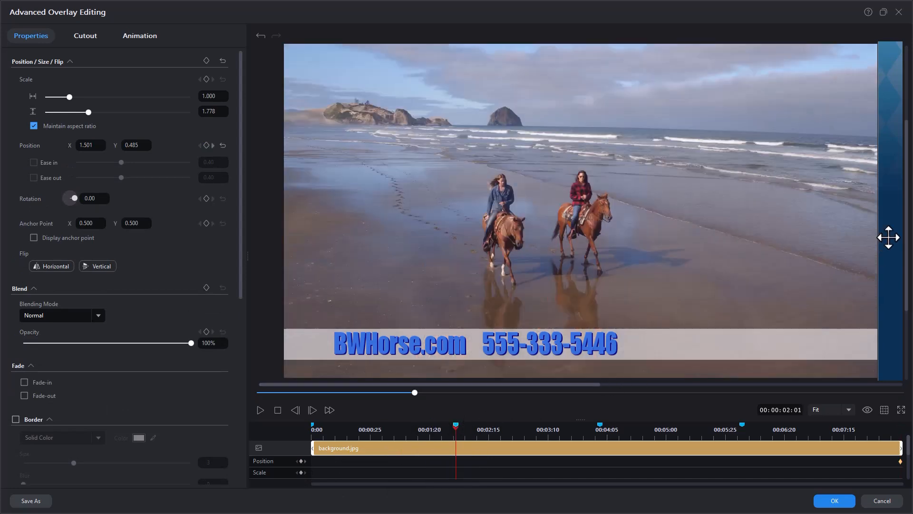
drag(887, 237, 640, 269)
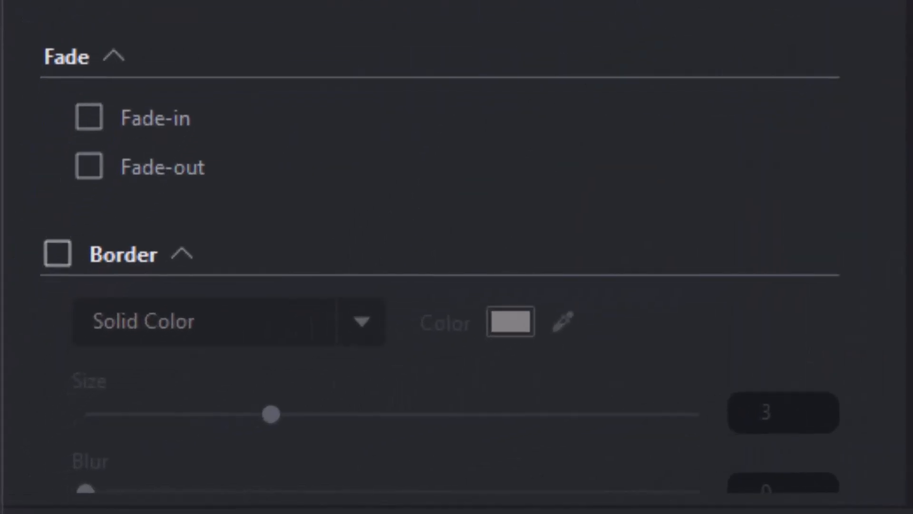
- Enable a white solid-color border on the pattern image and reduce the border size
click(58, 253)
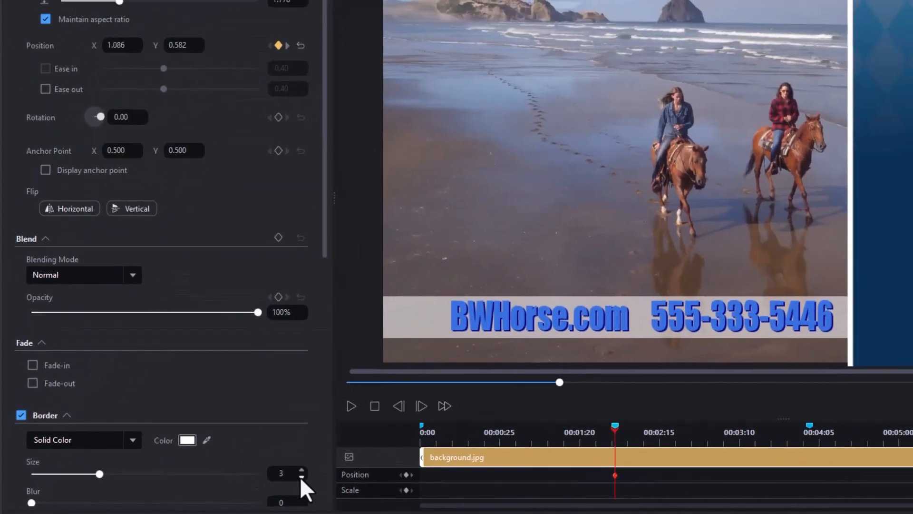
click(287, 473)
key(Down)
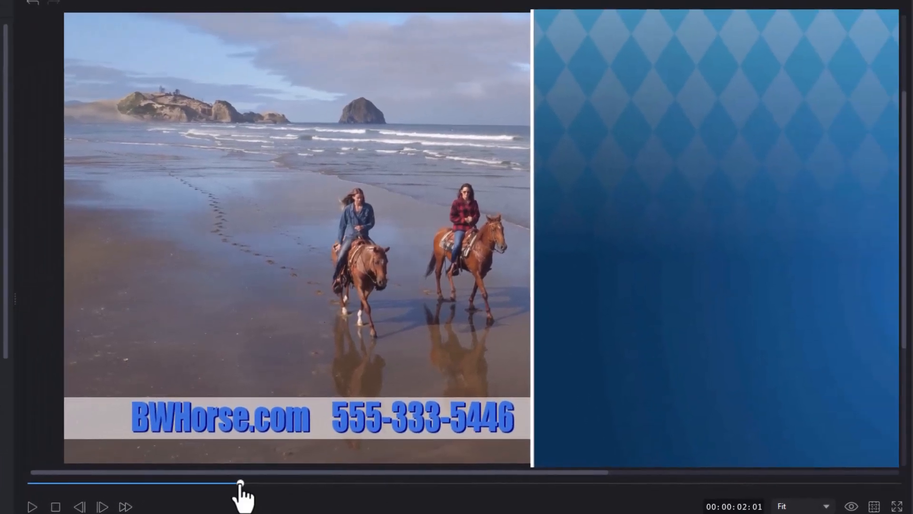
- Preview the pattern image's slide-in from the start, accept the overlay changes and close the image settings
drag(240, 483, 27, 483)
click(31, 506)
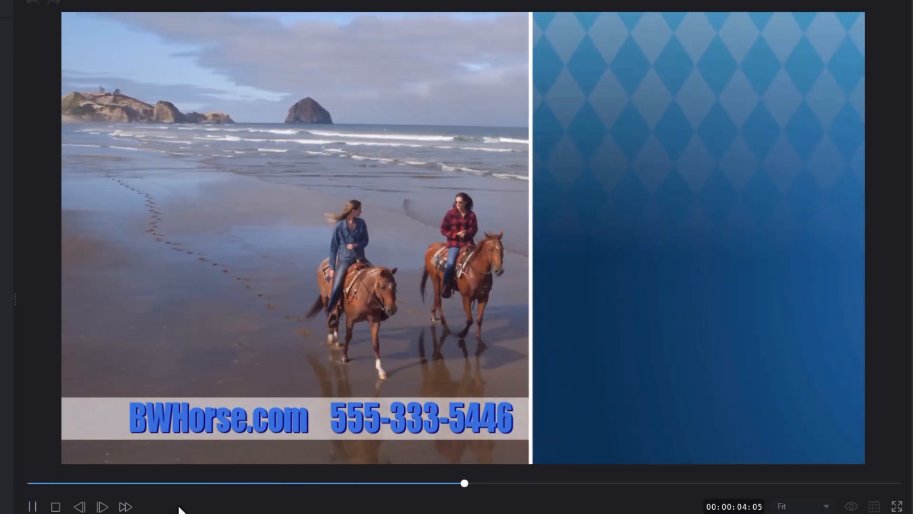
key(space)
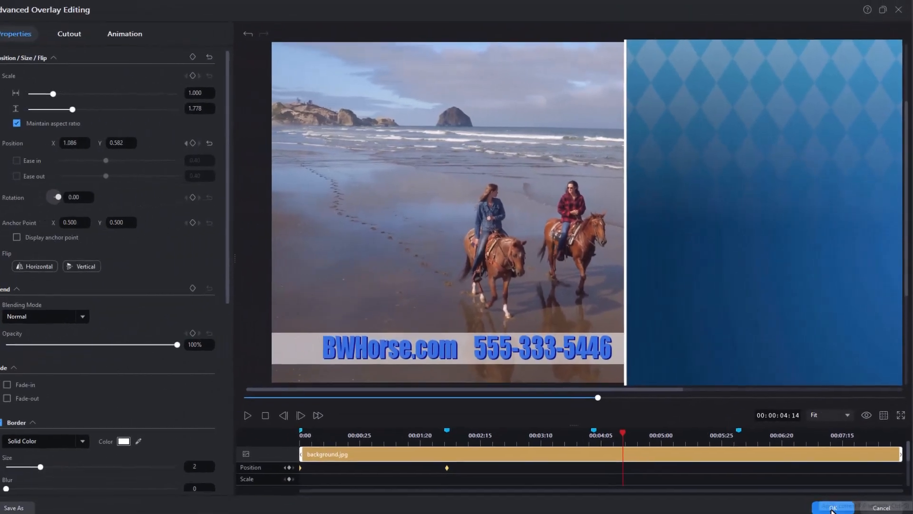
click(827, 503)
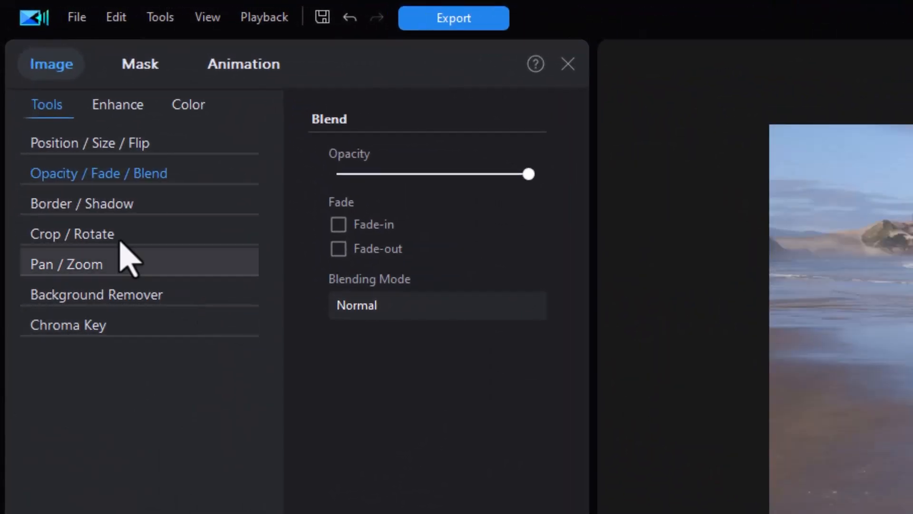
click(567, 64)
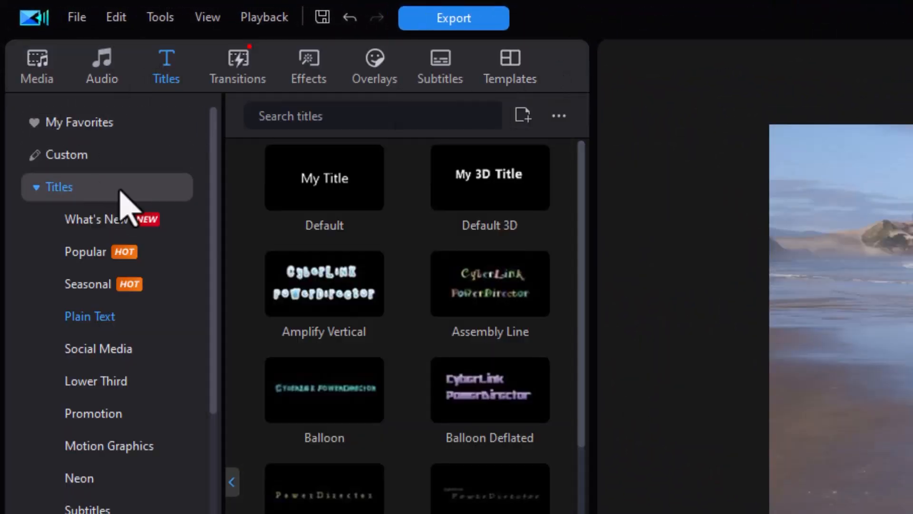
- Add a Default title to video track 5, from the seventh beat marker to the end of the pattern clip
drag(359, 190, 443, 513)
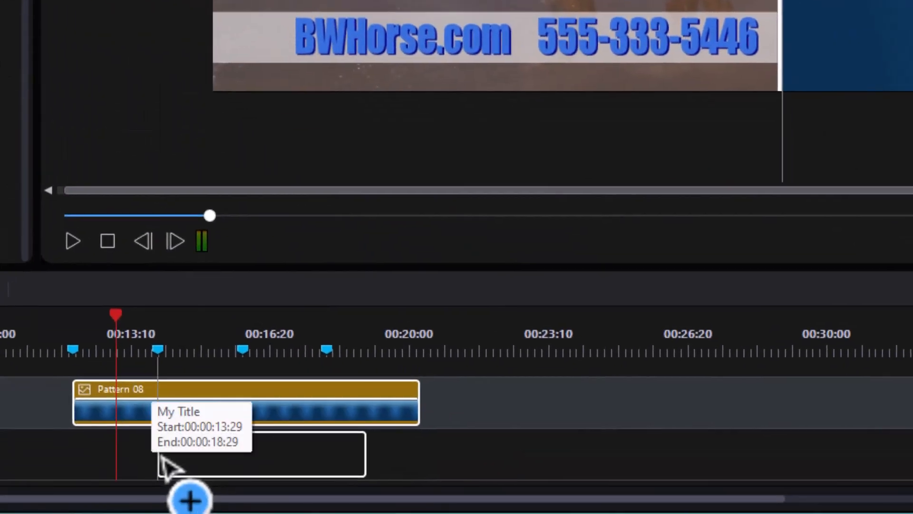
drag(160, 455, 162, 457)
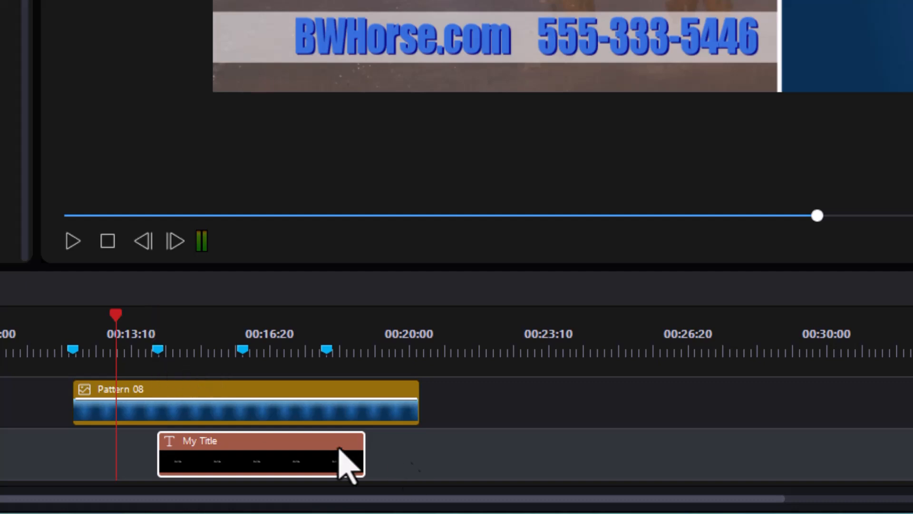
drag(358, 452, 420, 453)
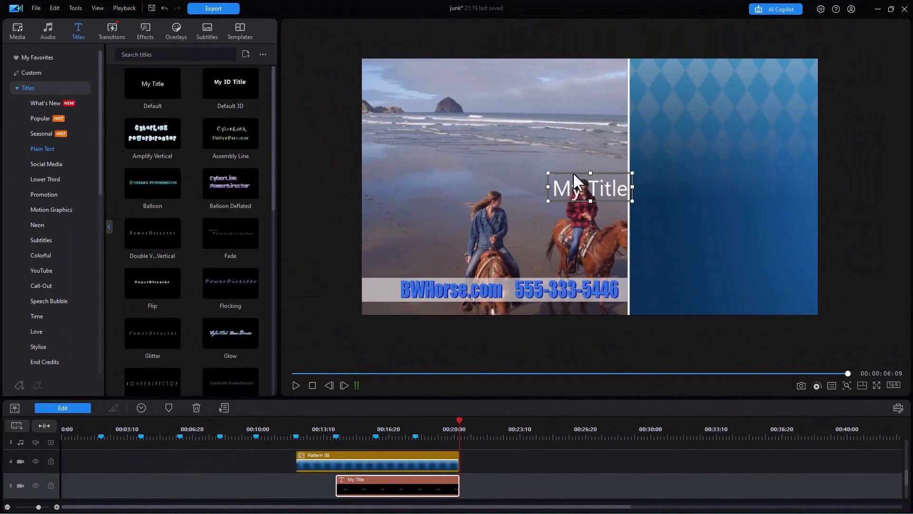
- Move the title onto the blue pattern and make it left-aligned, two-line text reading "Summer Session"
drag(714, 166, 699, 157)
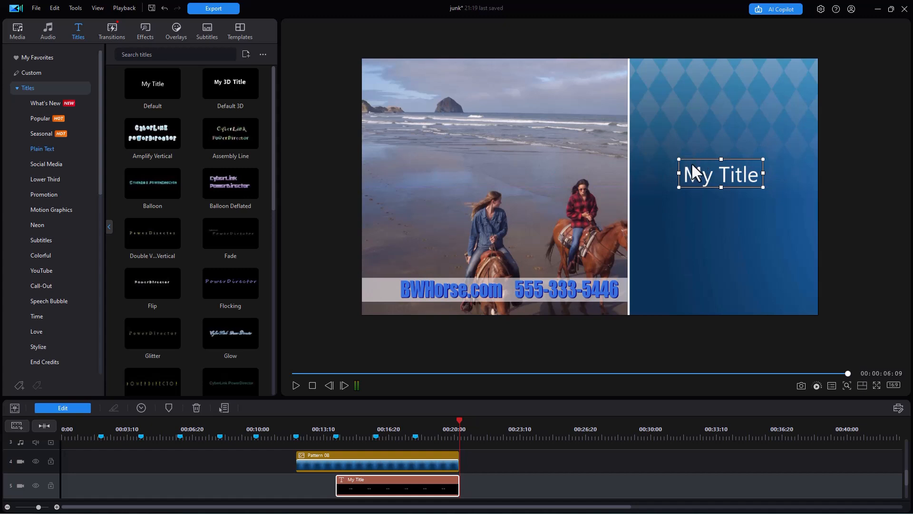
drag(684, 171, 759, 181)
text(Summer)
key(Return)
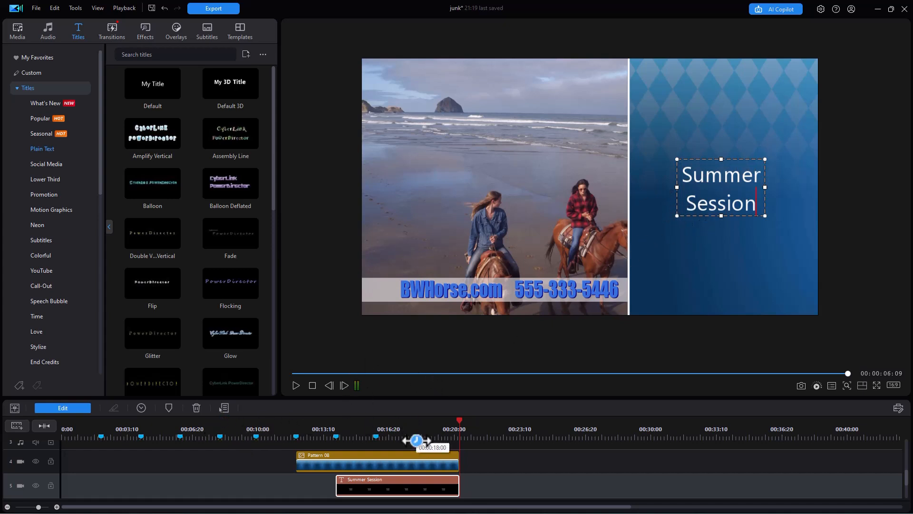
click(73, 406)
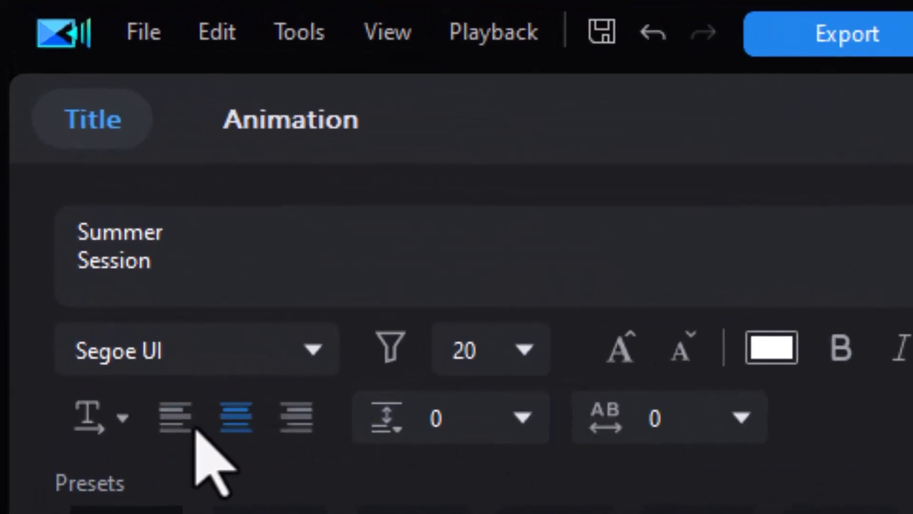
click(166, 426)
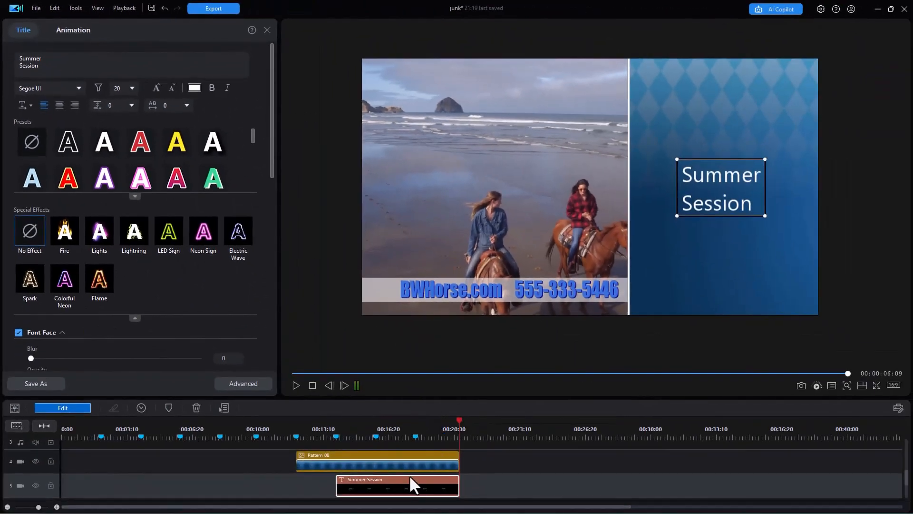
- Apply the Blur Wipe in-animation to the Summer Session title in advanced editing and shorten its duration
click(240, 384)
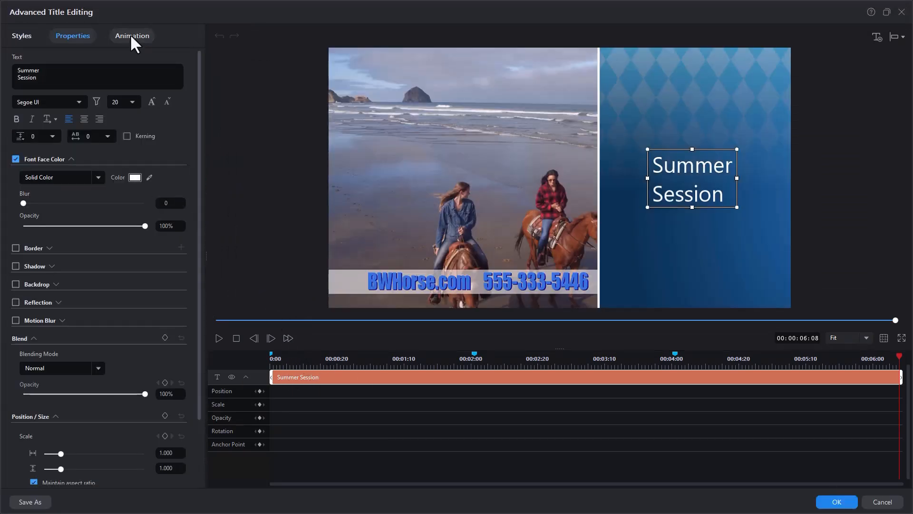
click(128, 36)
drag(201, 139, 195, 243)
drag(429, 199, 407, 402)
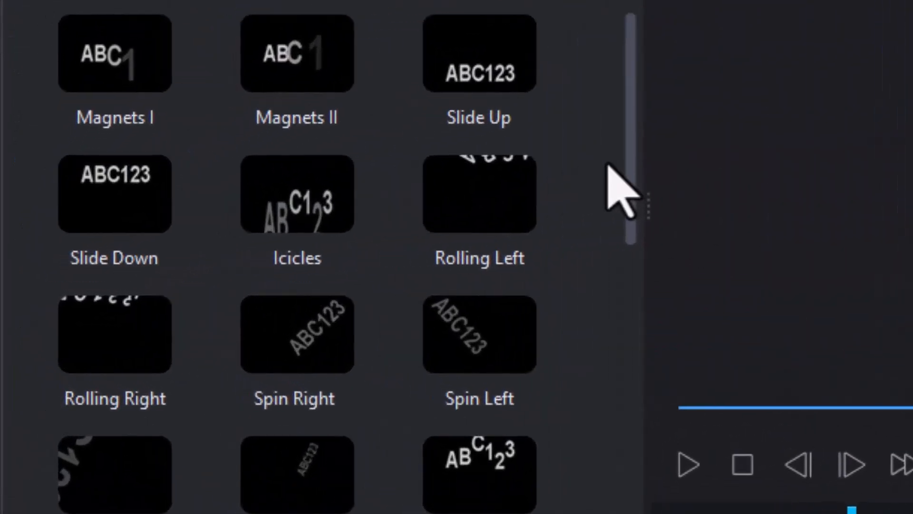
drag(592, 480, 597, 513)
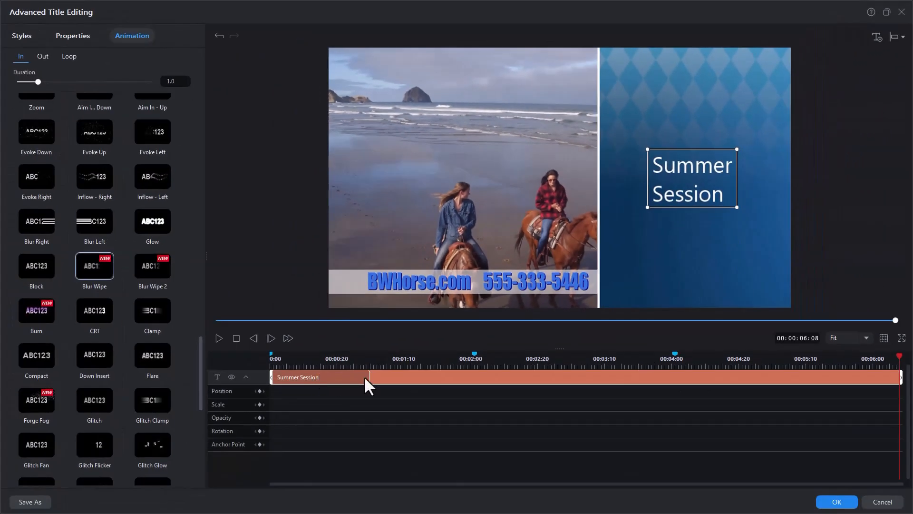
drag(370, 376, 305, 377)
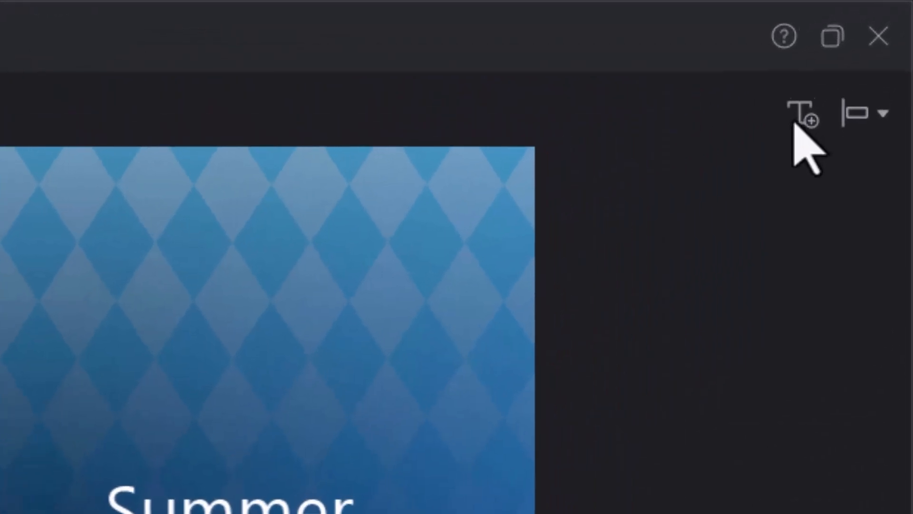
- Insert a second text box in the Summer Session title
click(877, 37)
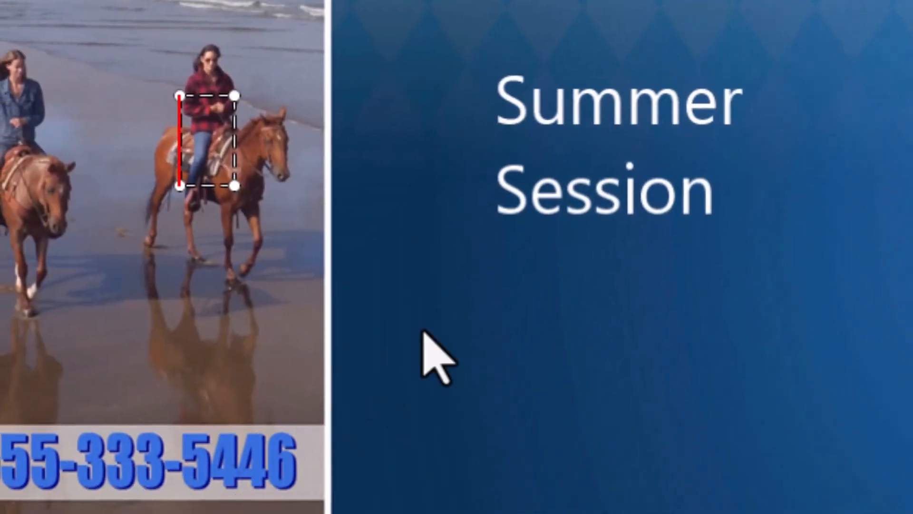